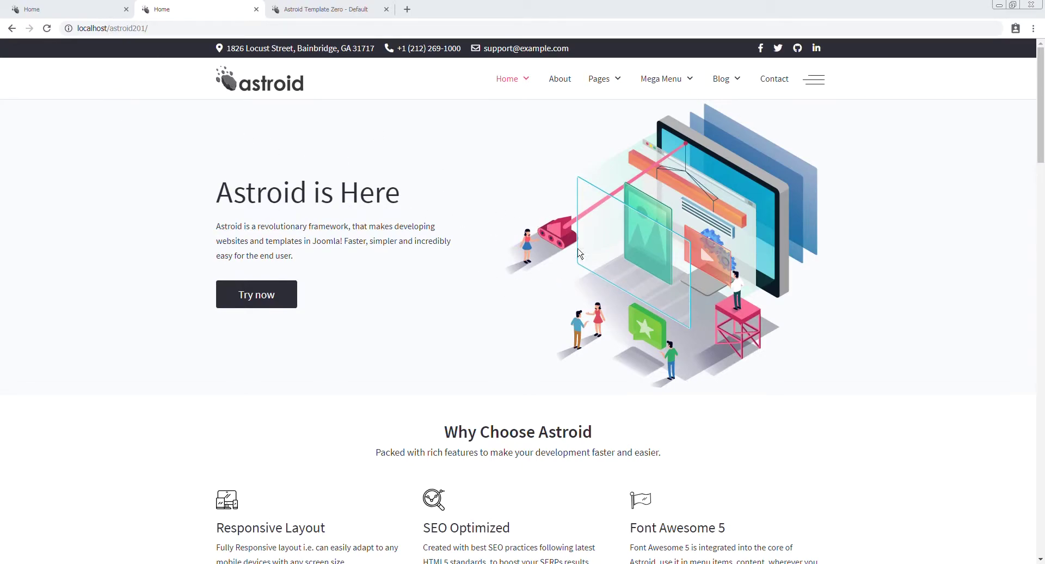
Step: Reload the astroid20 reference site and review its video hero, cactus parallax and starry contact sections
{"action": "left_click", "coordinate": [65, 9]}
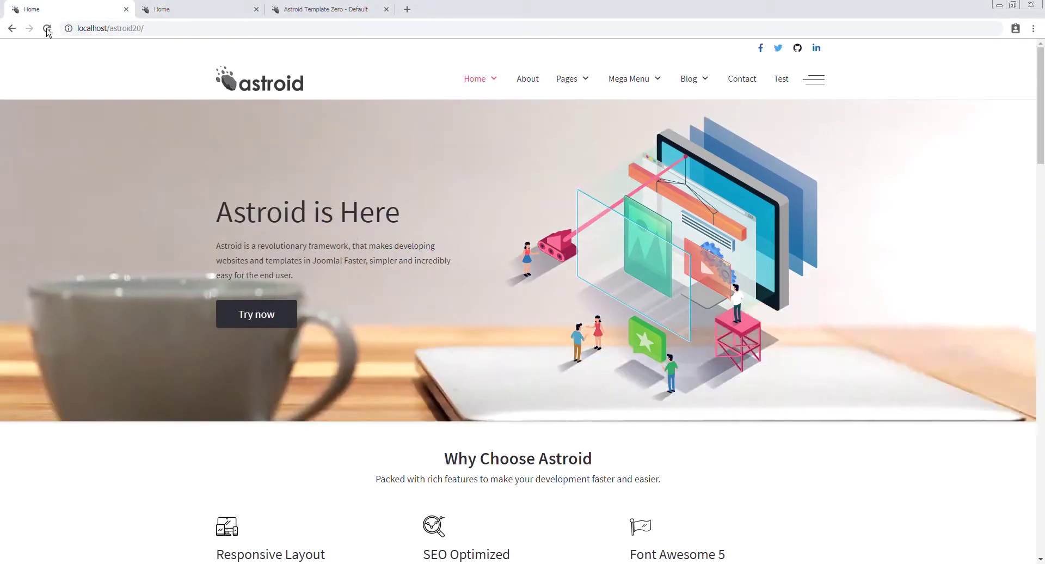
{"action": "left_click", "coordinate": [47, 28]}
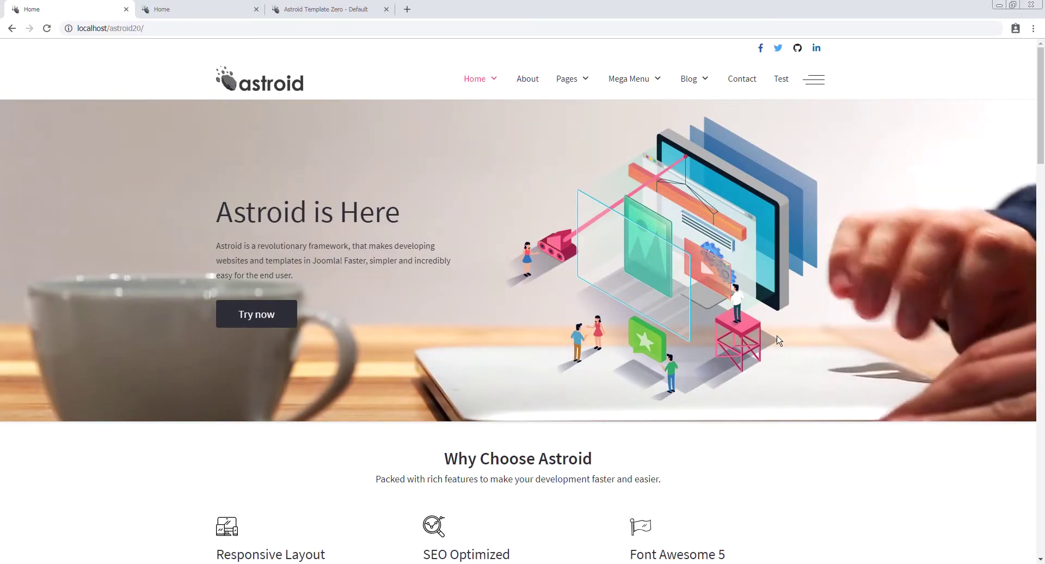
{"action": "scroll", "coordinate": [762, 335], "scroll_direction": "down", "scroll_amount": 8}
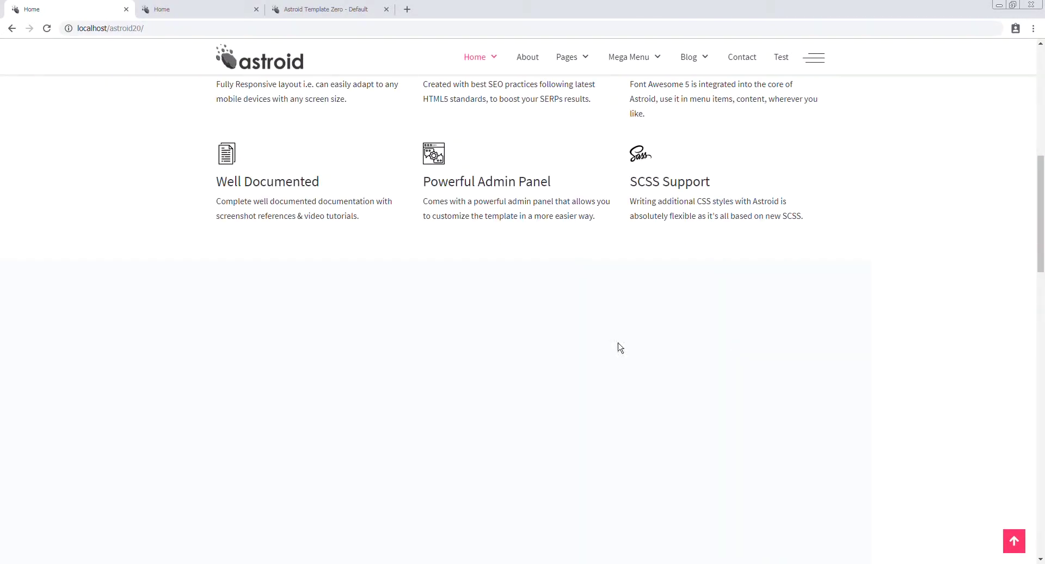
{"action": "scroll", "coordinate": [645, 203], "scroll_direction": "down", "scroll_amount": 3}
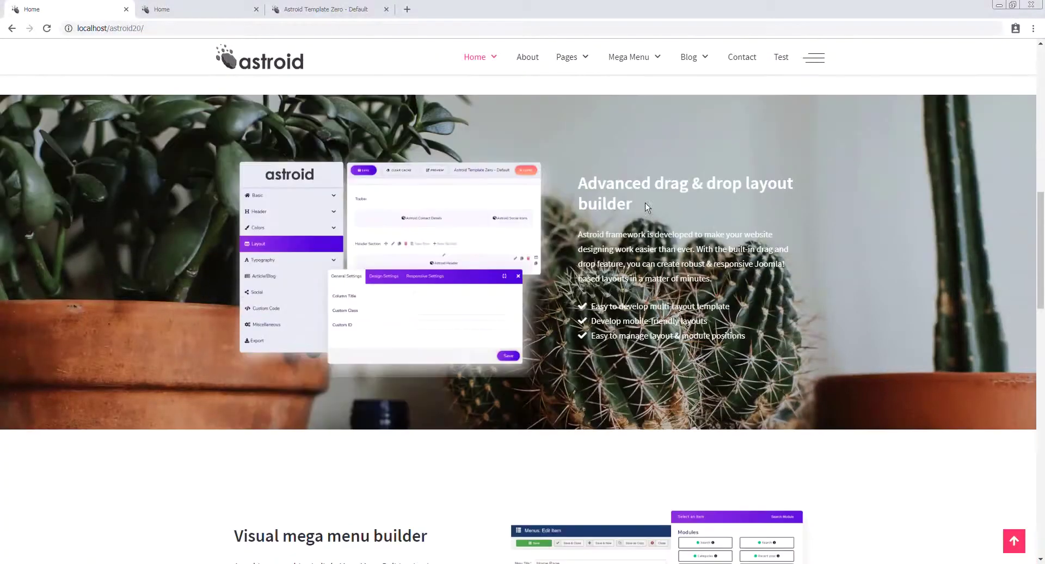
{"action": "scroll", "coordinate": [644, 203], "scroll_direction": "down", "scroll_amount": 3}
{"action": "scroll", "coordinate": [785, 272], "scroll_direction": "up", "scroll_amount": 4}
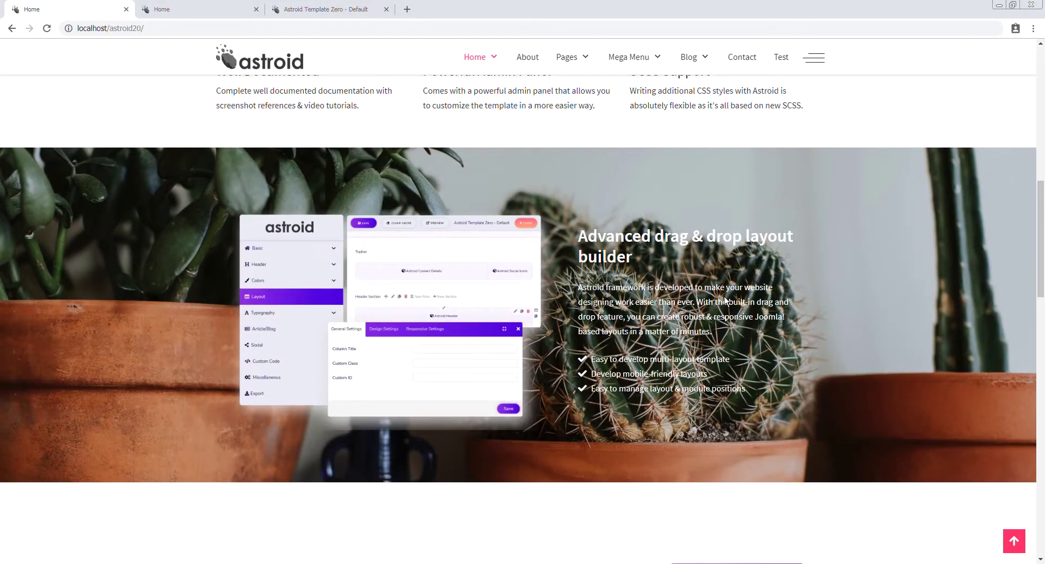
{"action": "scroll", "coordinate": [644, 289], "scroll_direction": "down", "scroll_amount": 12}
{"action": "scroll", "coordinate": [644, 295], "scroll_direction": "down", "scroll_amount": 7}
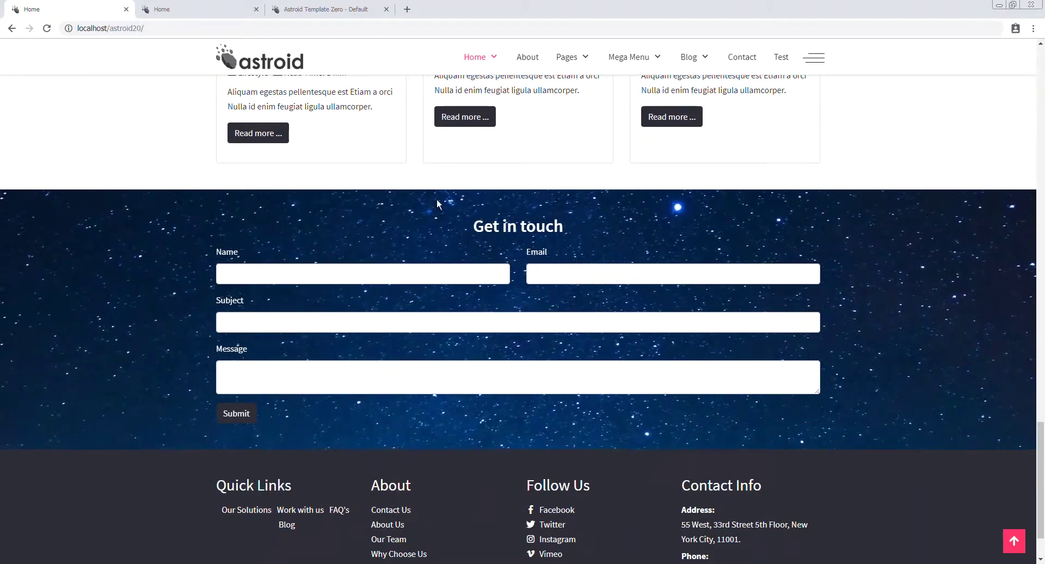
{"action": "scroll", "coordinate": [537, 276], "scroll_direction": "down", "scroll_amount": 2}
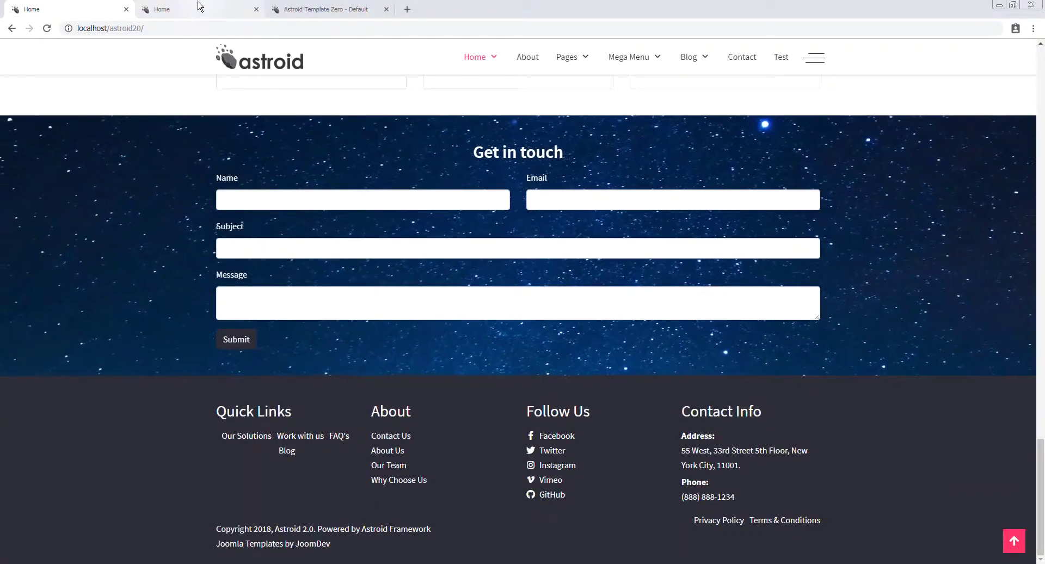
{"action": "left_click", "coordinate": [201, 10]}
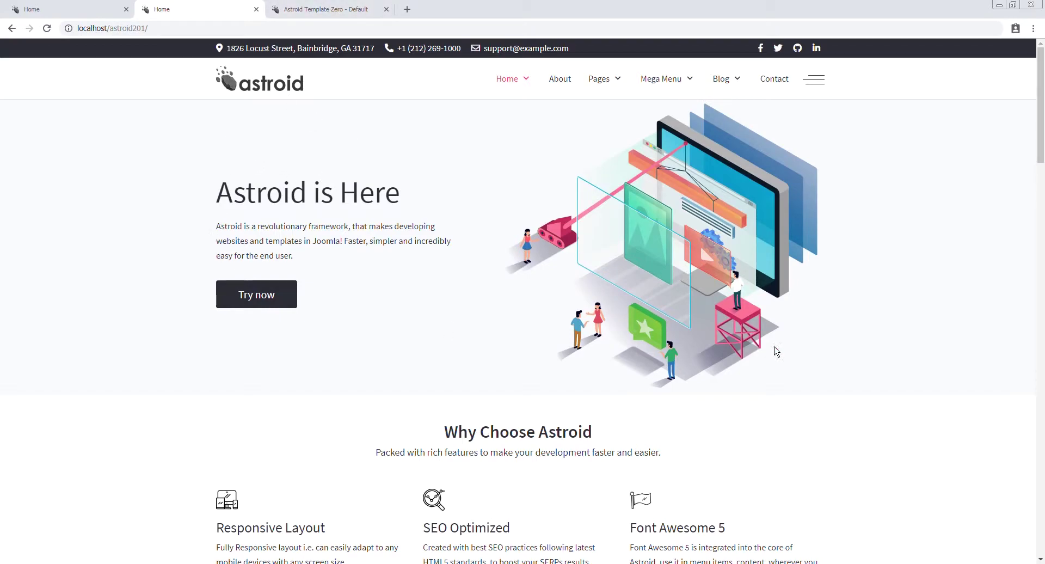
Step: Open the Hero Section's settings in the layout manager, comparing against the astroid201 home page
{"action": "left_click", "coordinate": [328, 6]}
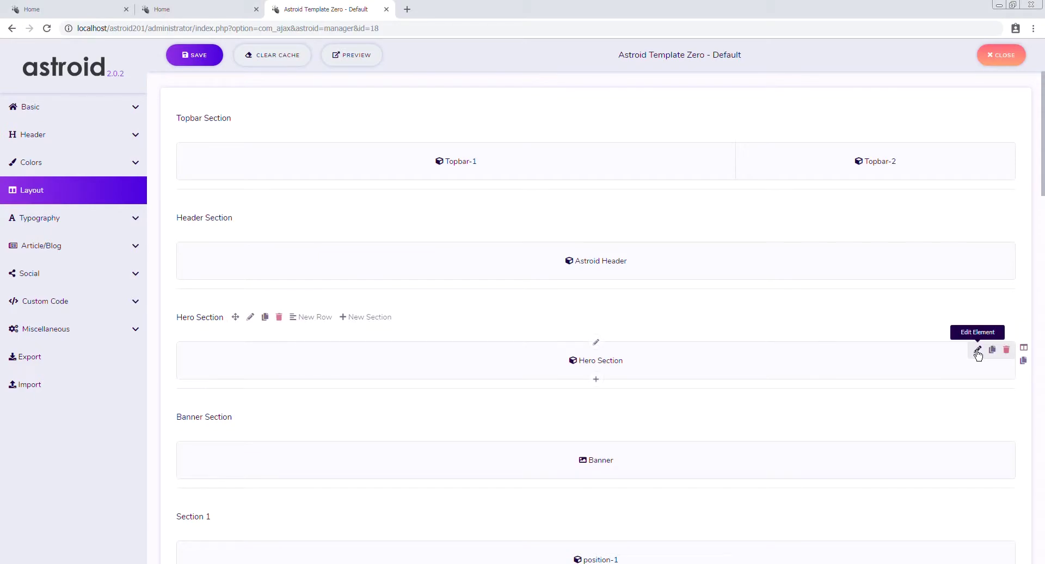
{"action": "left_click", "coordinate": [205, 8]}
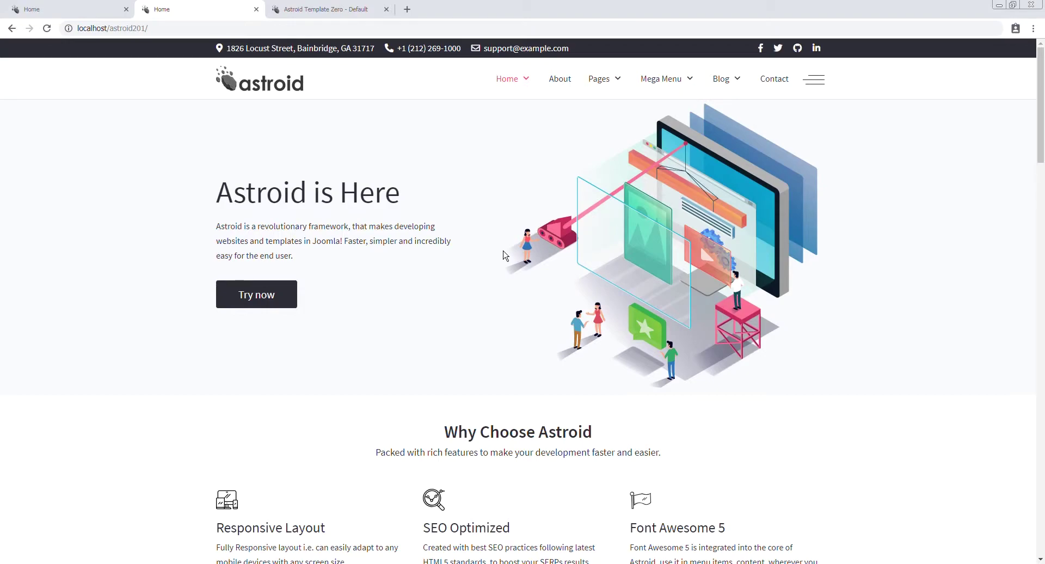
{"action": "left_click", "coordinate": [326, 9]}
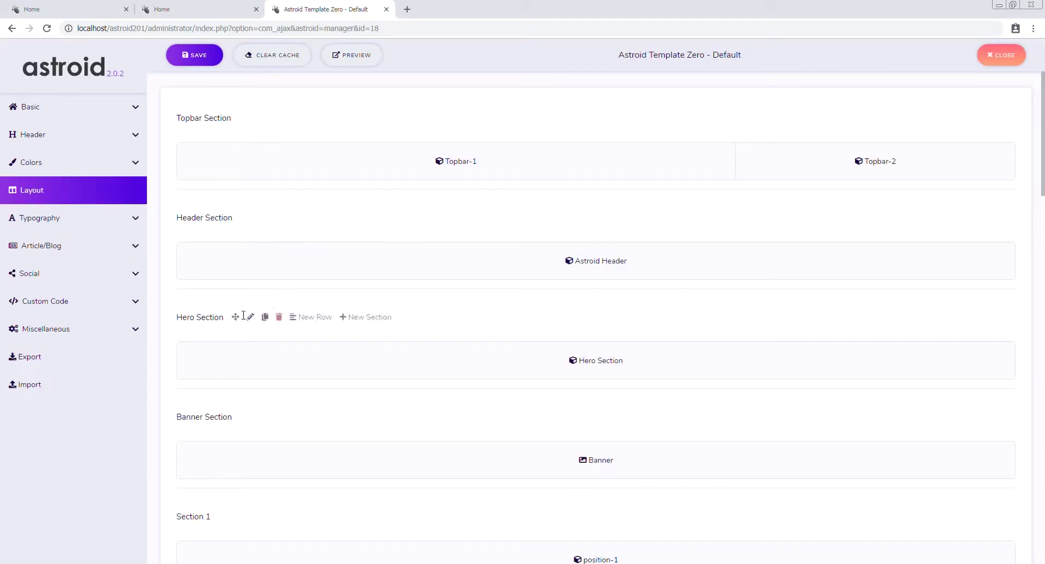
{"action": "left_click", "coordinate": [249, 316]}
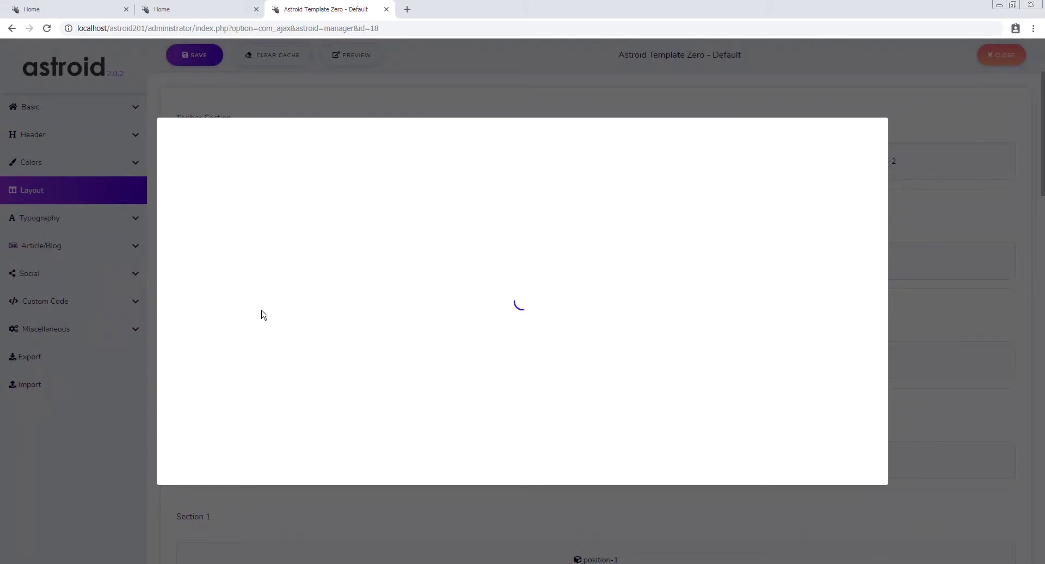
{"action": "left_click", "coordinate": [207, 10]}
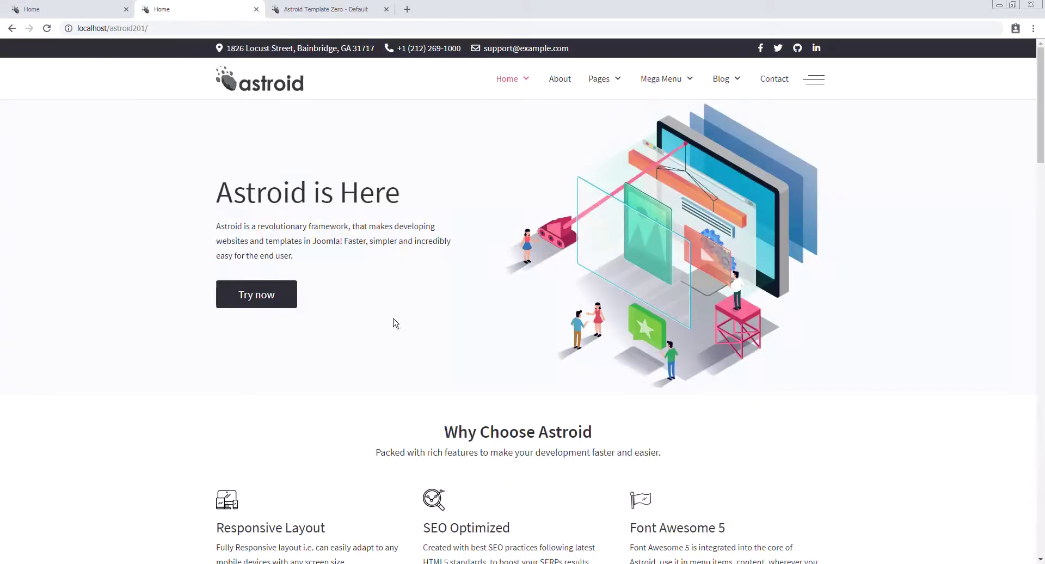
{"action": "left_click", "coordinate": [280, 8]}
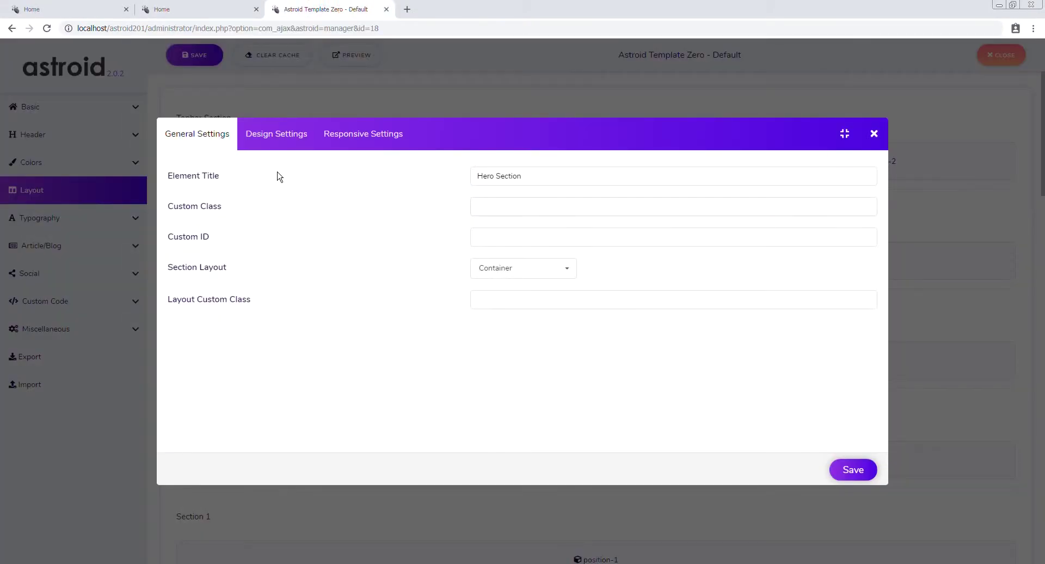
Step: Show the Hero Section's Design Settings and scroll down to the Background Video option
{"action": "left_click", "coordinate": [274, 135]}
{"action": "scroll", "coordinate": [389, 278], "scroll_direction": "down", "scroll_amount": 2}
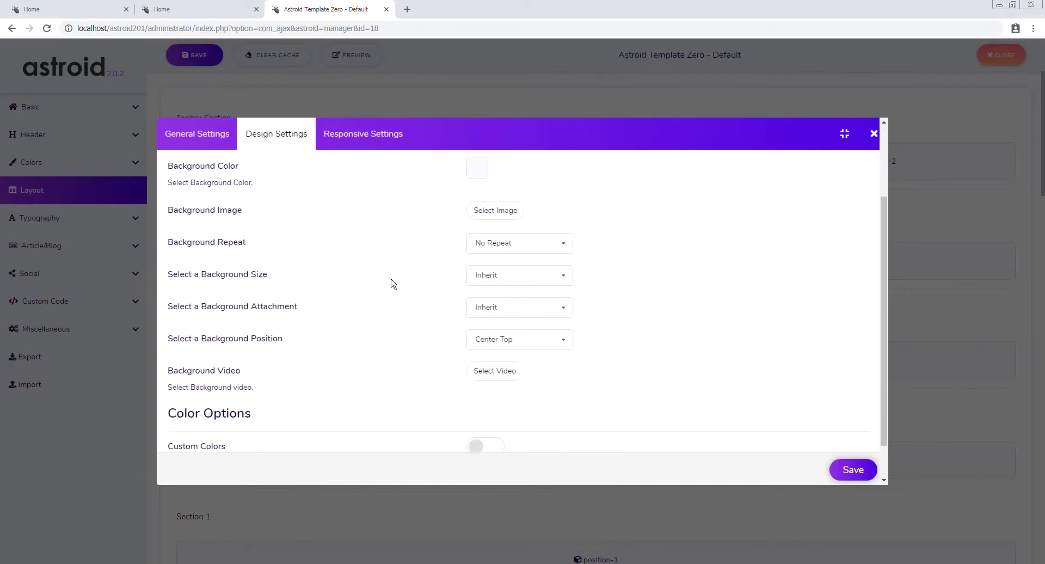
{"action": "scroll", "coordinate": [490, 270], "scroll_direction": "up", "scroll_amount": 2}
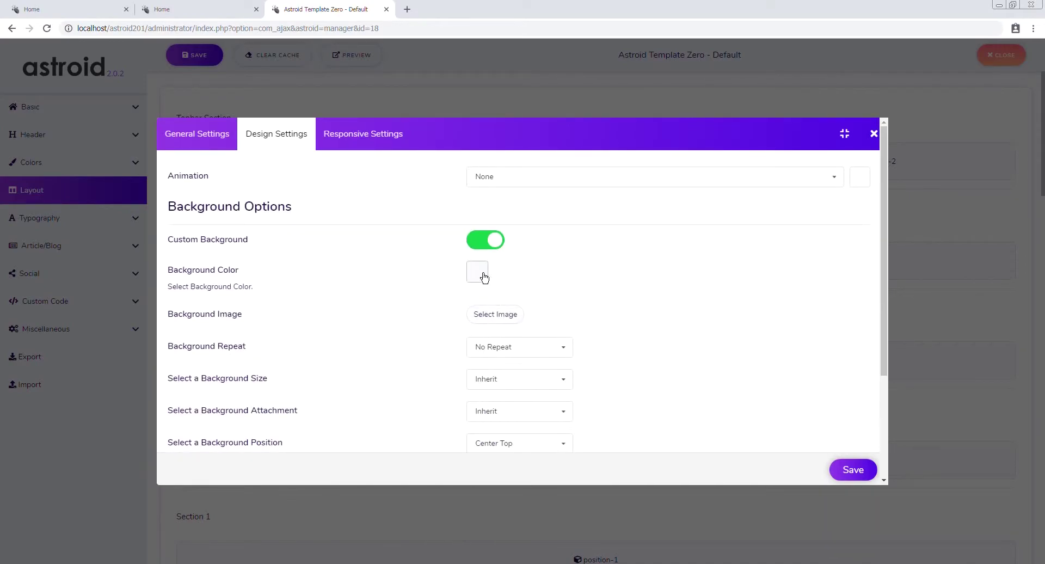
{"action": "left_click", "coordinate": [206, 8]}
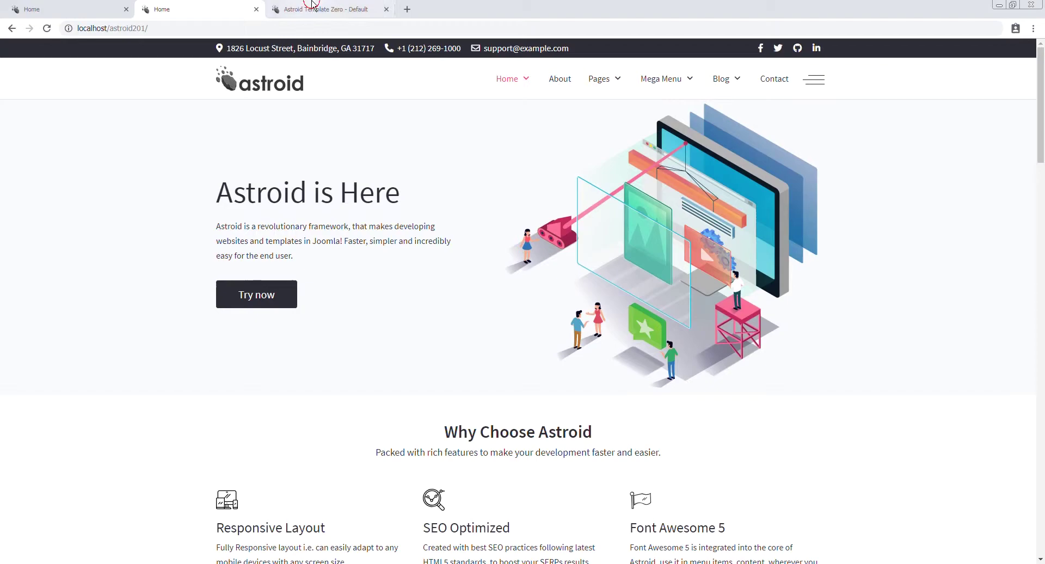
{"action": "left_click", "coordinate": [327, 9]}
{"action": "scroll", "coordinate": [511, 316], "scroll_direction": "down", "scroll_amount": 2}
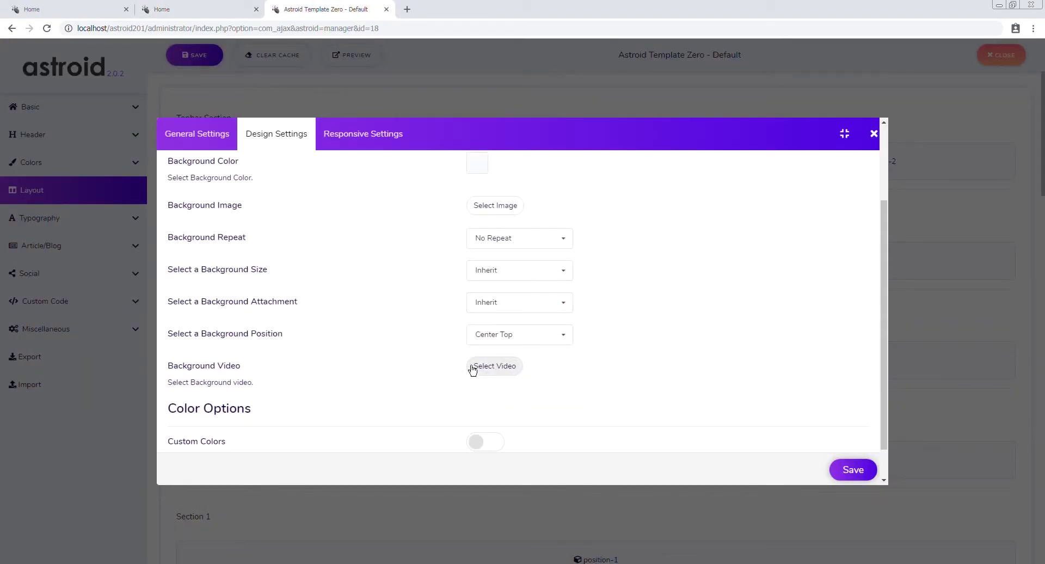
Step: Upload Typing-on-Keyboard-of-MacBook-Pro.mp4 and select it as the Hero Section's background video
{"action": "left_click", "coordinate": [493, 366]}
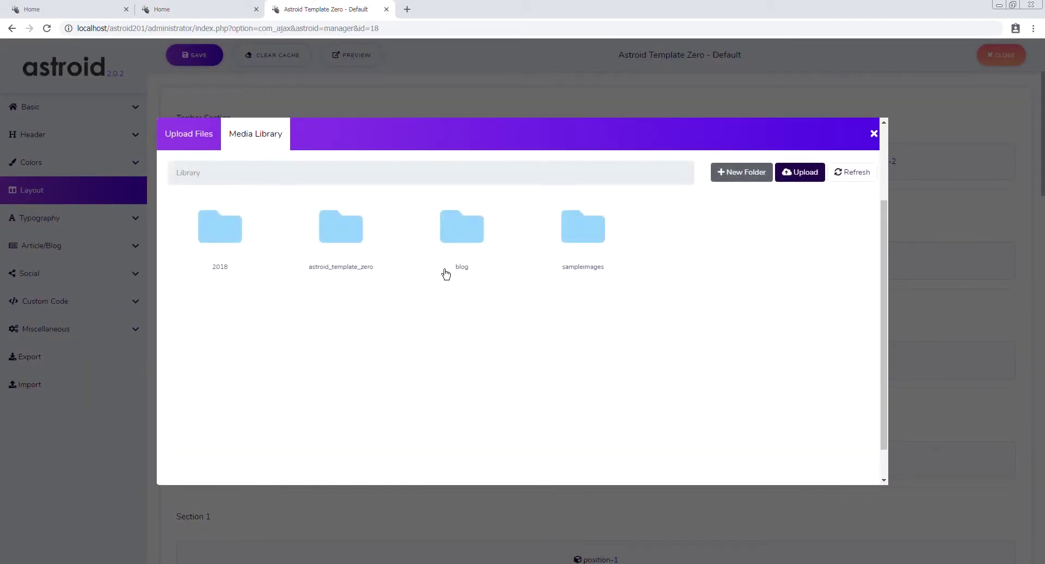
{"action": "left_click", "coordinate": [188, 134]}
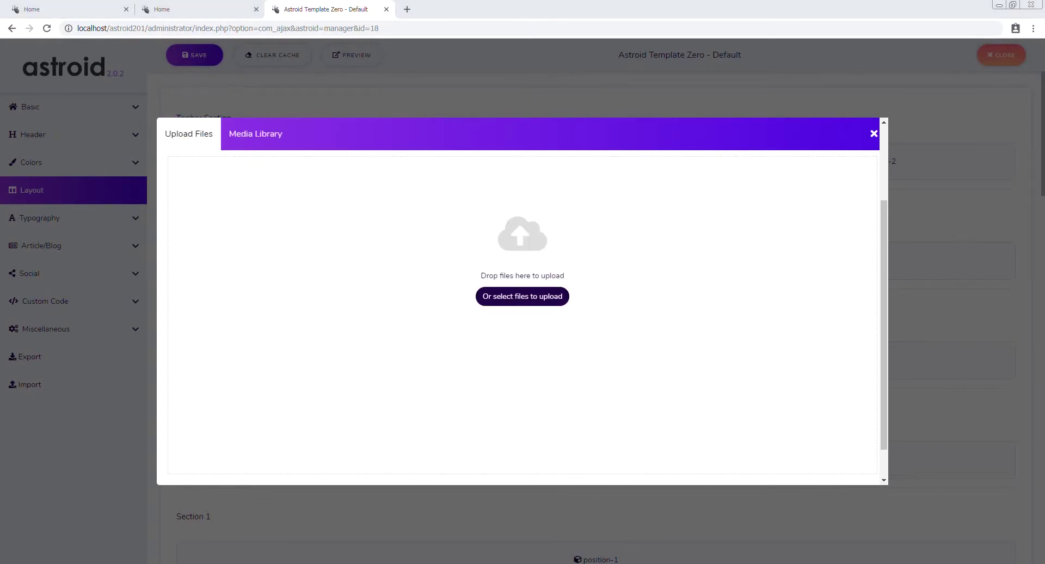
{"action": "left_click_drag", "start_coordinate": [466, 283], "coordinate": [516, 274]}
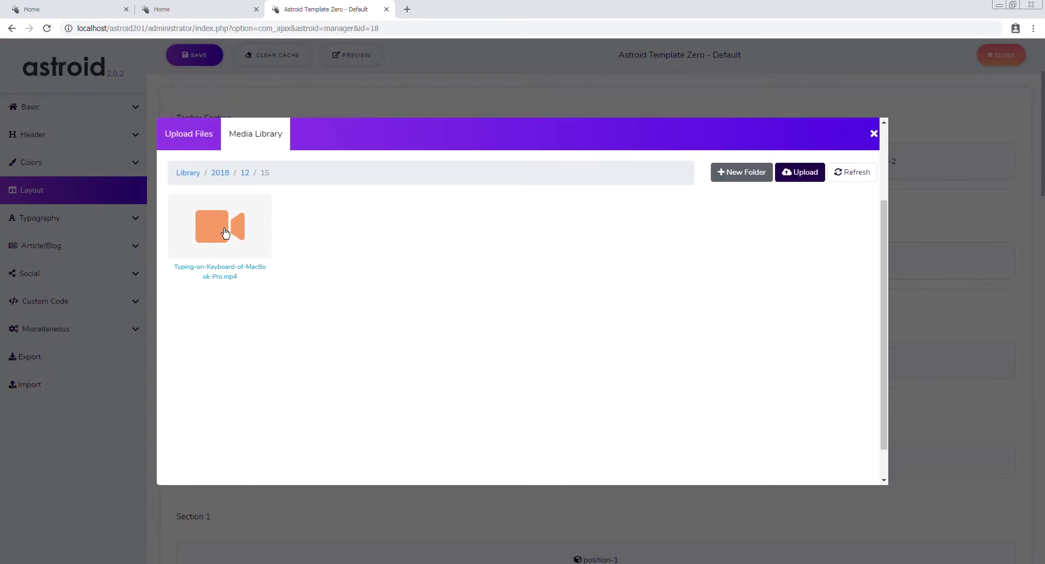
{"action": "left_click", "coordinate": [228, 223]}
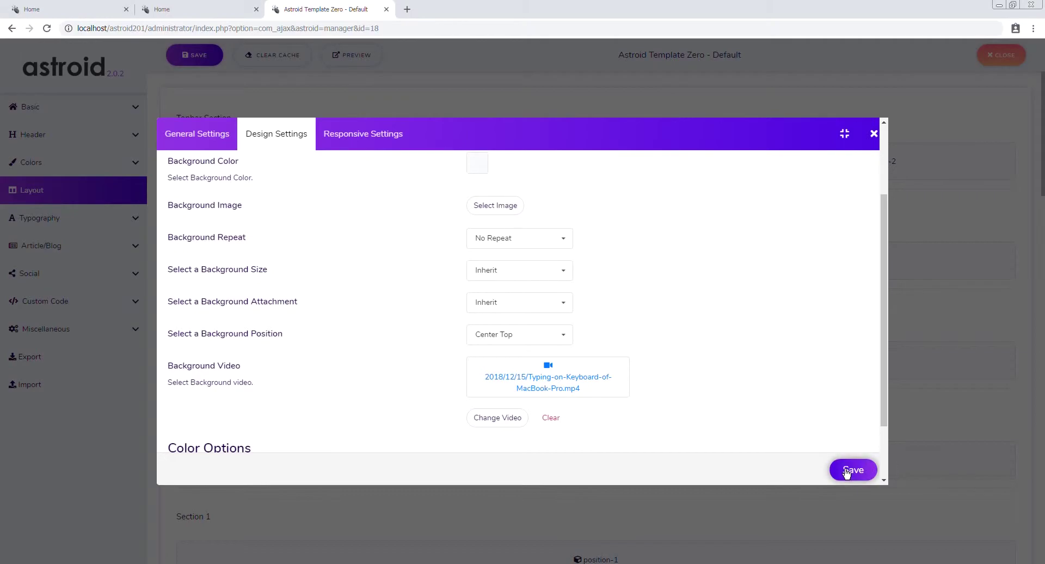
Step: Apply the Hero Section settings and save the template
{"action": "left_click", "coordinate": [869, 468]}
{"action": "left_click", "coordinate": [175, 57]}
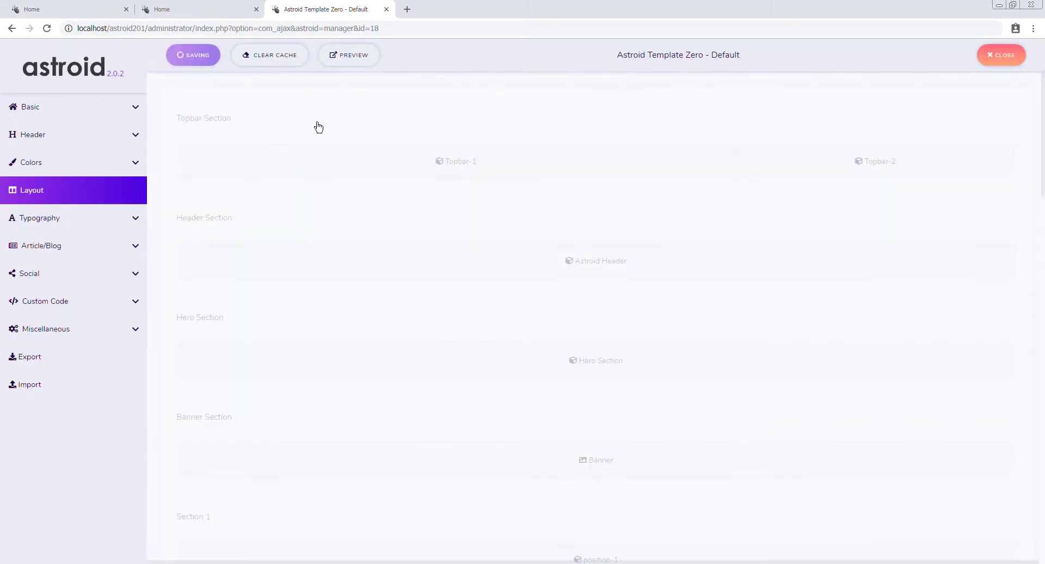
{"action": "left_click", "coordinate": [158, 10]}
Step: Reload the astroid201 home page and check that the hero plays the keyboard-typing video
{"action": "left_click", "coordinate": [47, 28]}
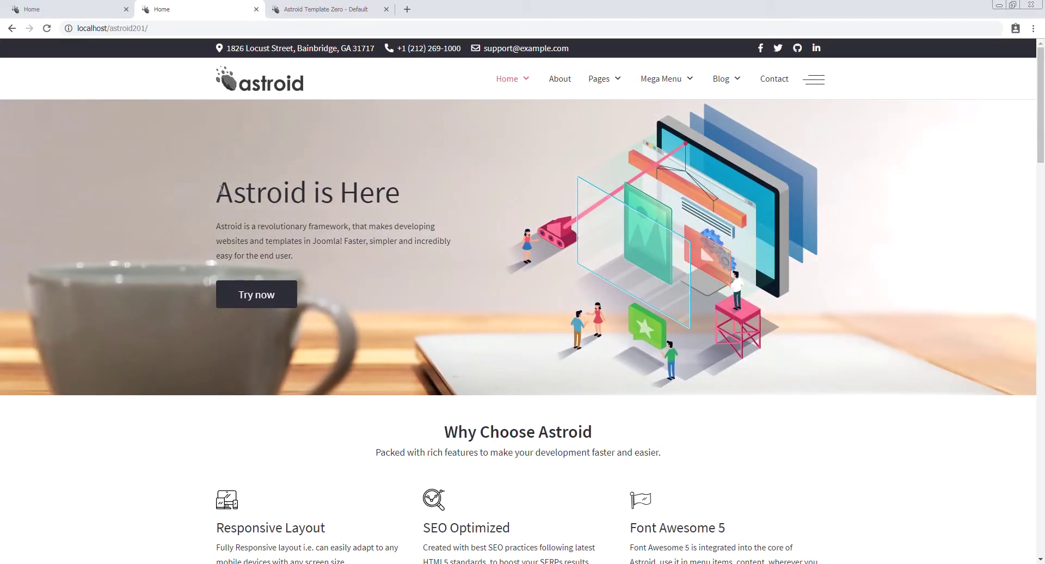
{"action": "left_click_drag", "start_coordinate": [222, 189], "coordinate": [629, 258]}
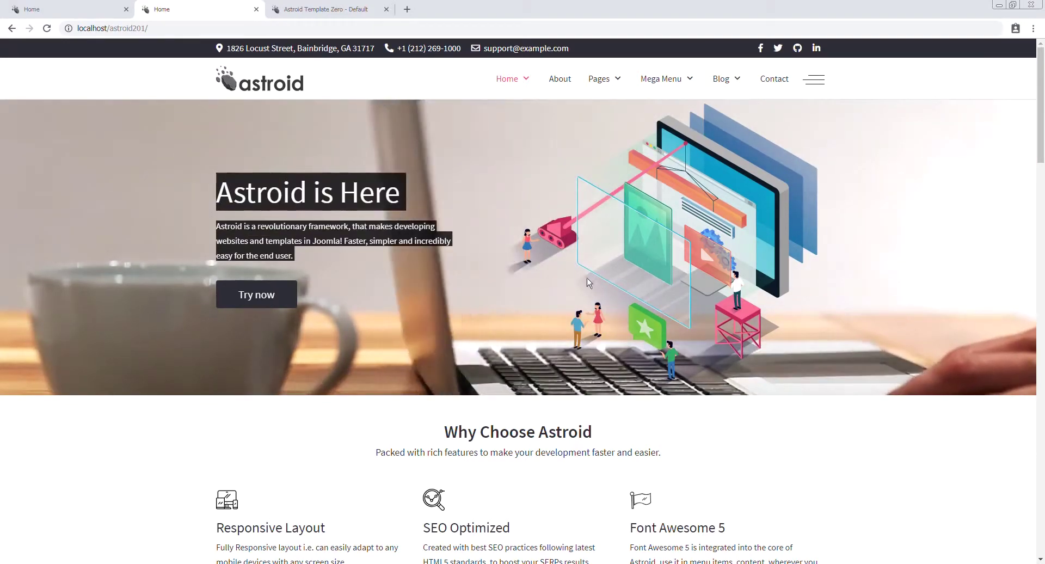
{"action": "left_click", "coordinate": [315, 6]}
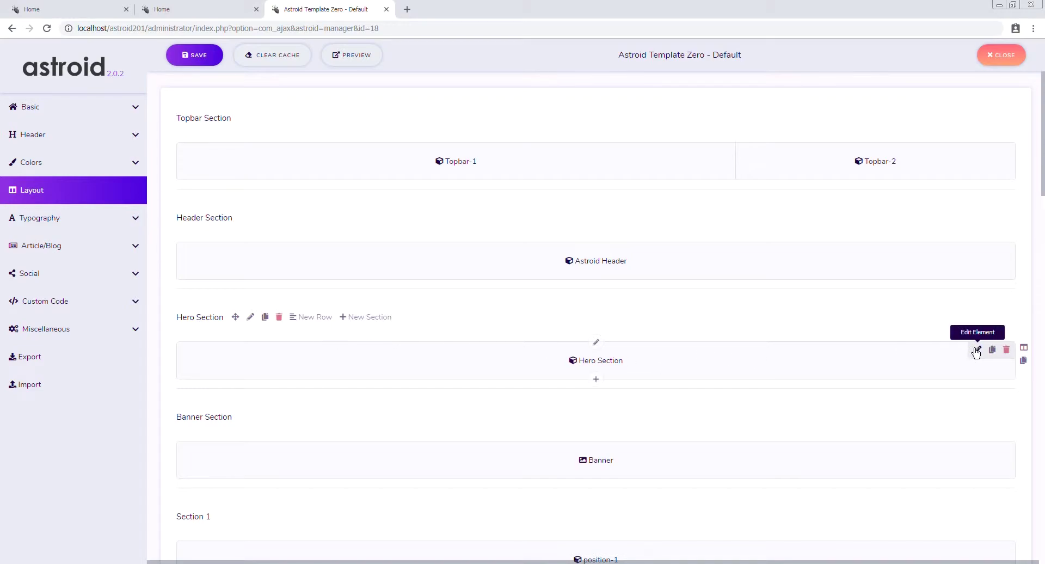
Step: Give the Hero Section element a bounceInDown animation with a 1.2-second delay
{"action": "left_click", "coordinate": [977, 351]}
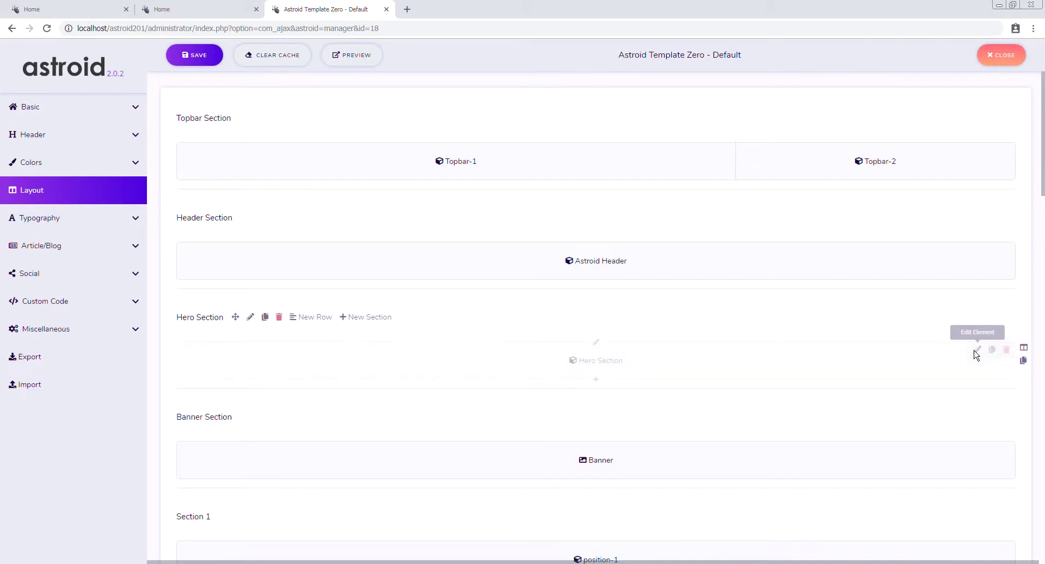
{"action": "left_click", "coordinate": [253, 136]}
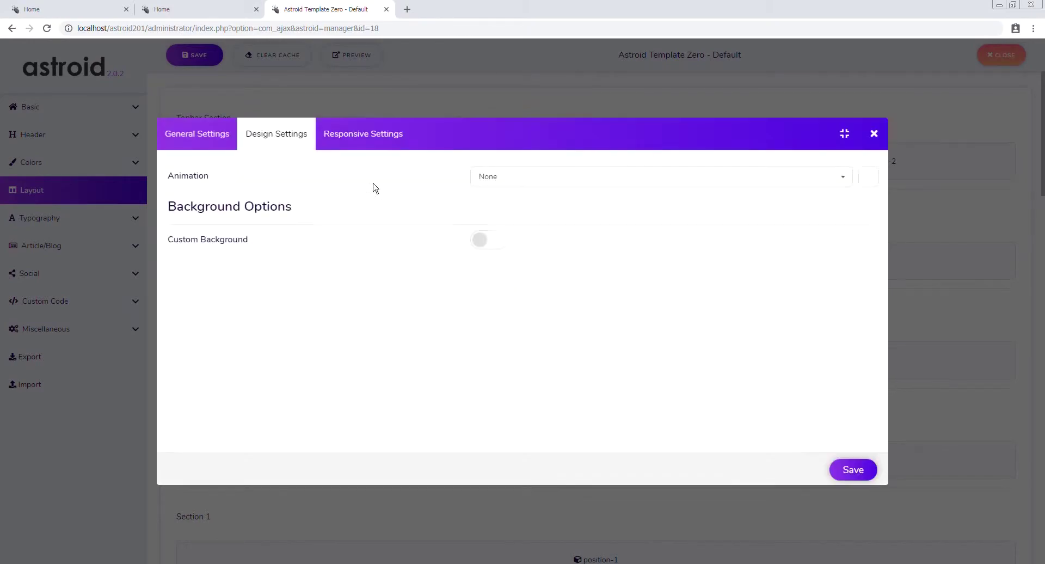
{"action": "left_click", "coordinate": [492, 176]}
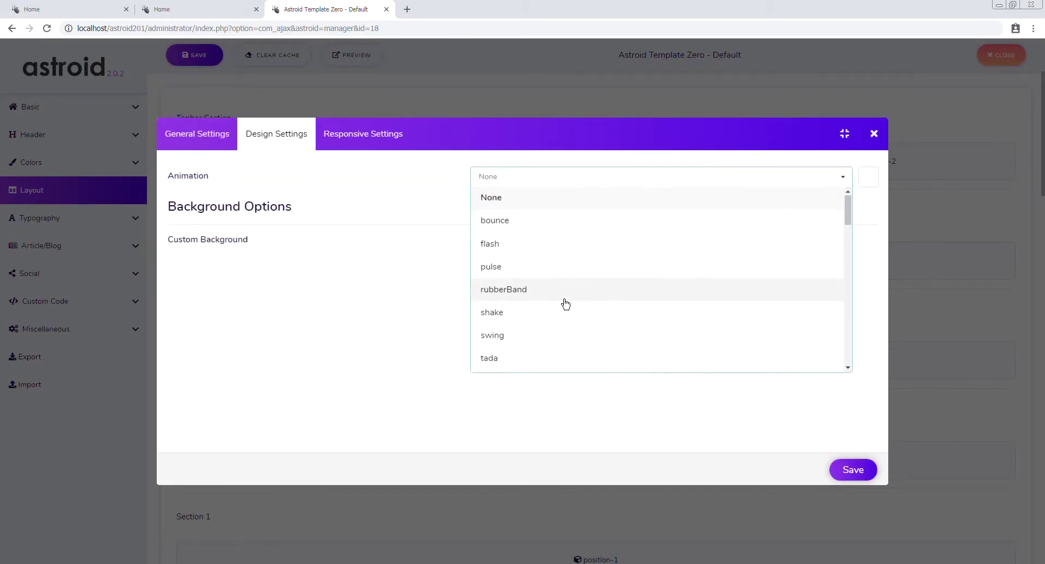
{"action": "scroll", "coordinate": [565, 303], "scroll_direction": "down", "scroll_amount": 3}
{"action": "left_click", "coordinate": [534, 308]}
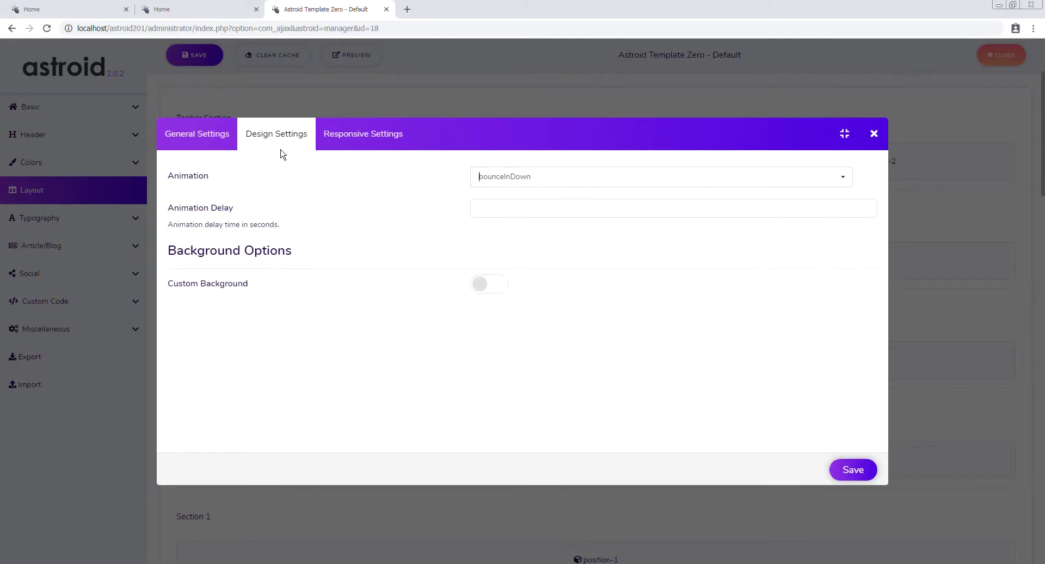
{"action": "left_click", "coordinate": [522, 208]}
{"action": "left_click", "coordinate": [853, 470]}
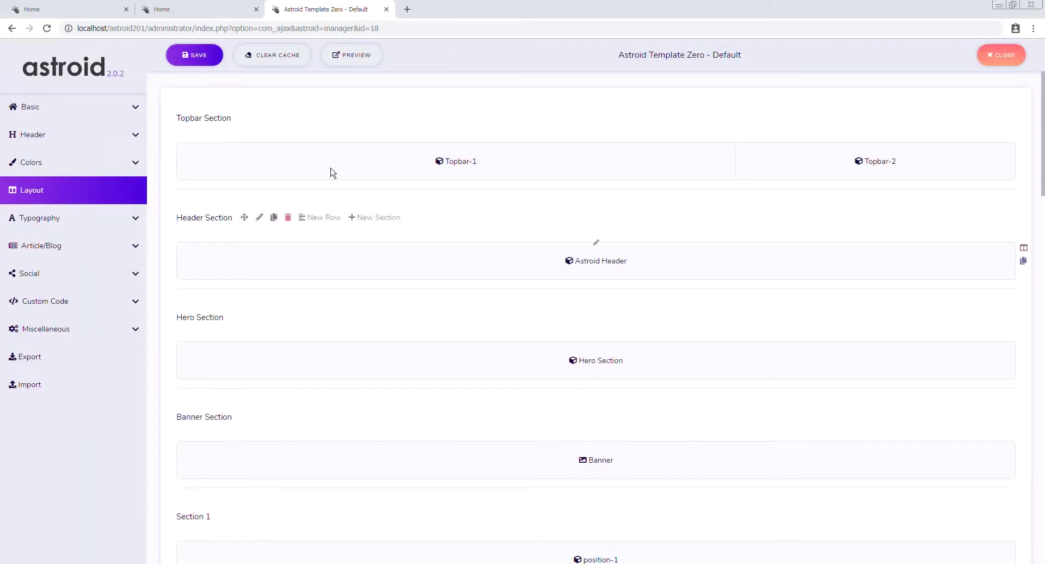
Step: Save the template and reload the astroid201 front page
{"action": "left_click", "coordinate": [189, 58]}
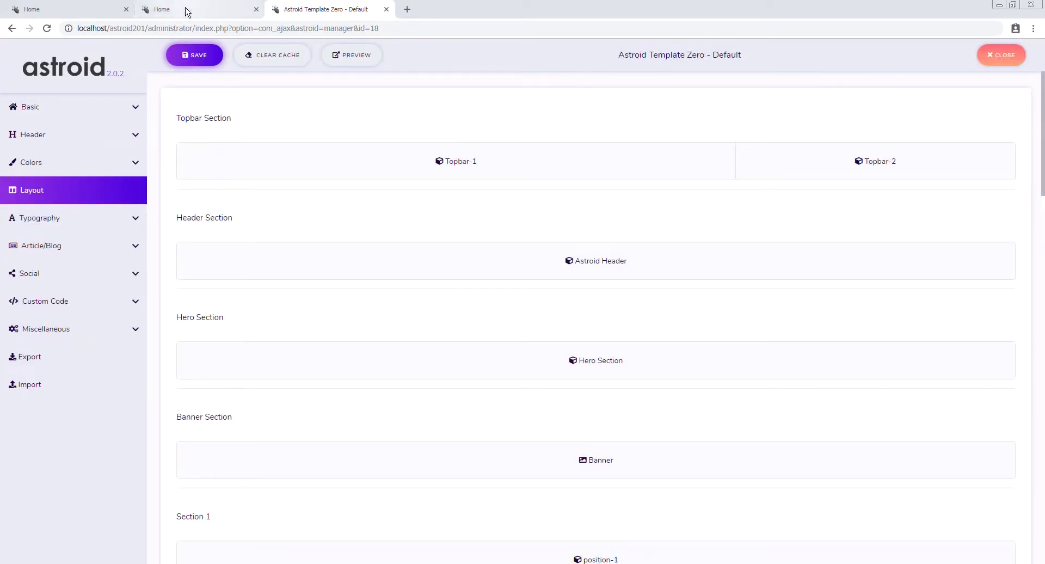
{"action": "left_click", "coordinate": [186, 9]}
{"action": "left_click", "coordinate": [346, 6]}
{"action": "left_click", "coordinate": [187, 9]}
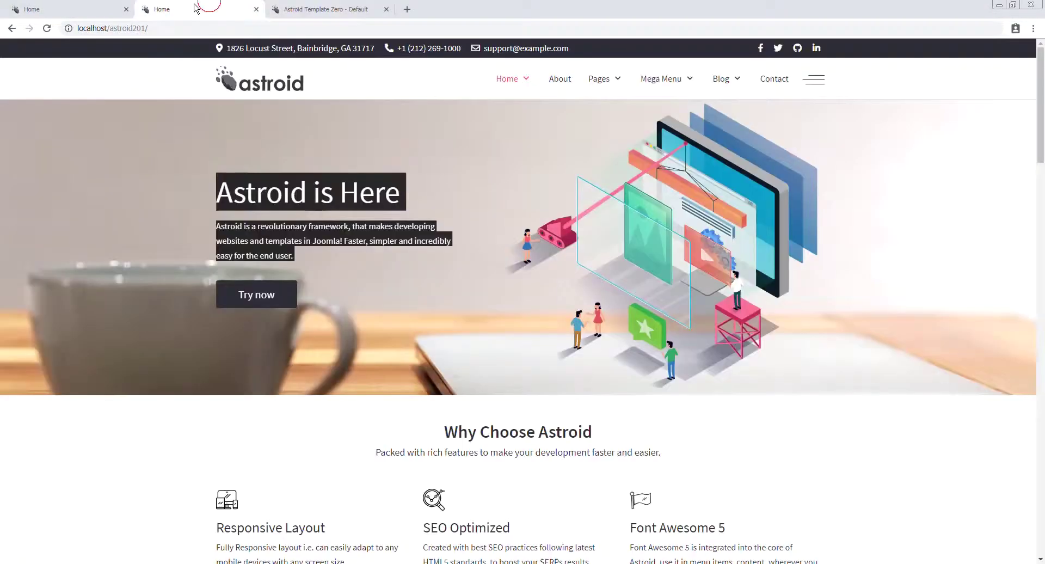
{"action": "left_click", "coordinate": [47, 28]}
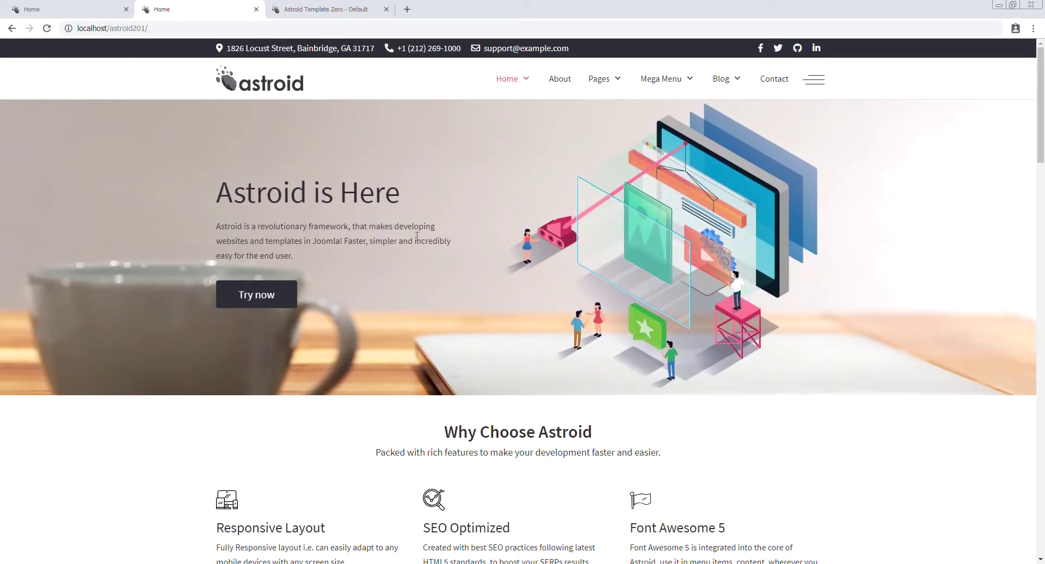
Step: Scroll through the astroid20 reference site's starry contact and cactus sections
{"action": "left_click", "coordinate": [103, 7]}
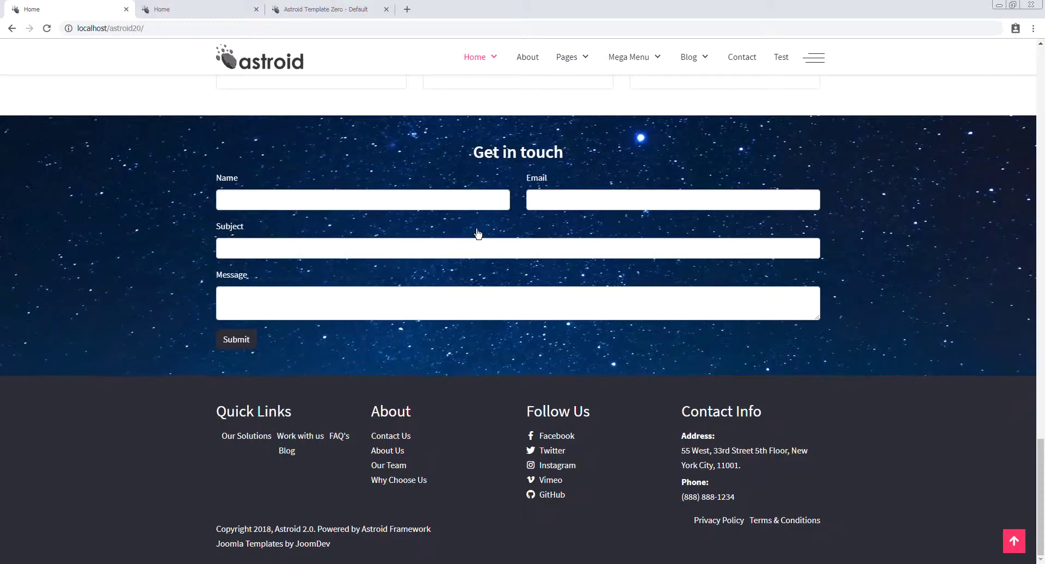
{"action": "scroll", "coordinate": [476, 231], "scroll_direction": "up", "scroll_amount": 10}
{"action": "scroll", "coordinate": [476, 231], "scroll_direction": "up", "scroll_amount": 15}
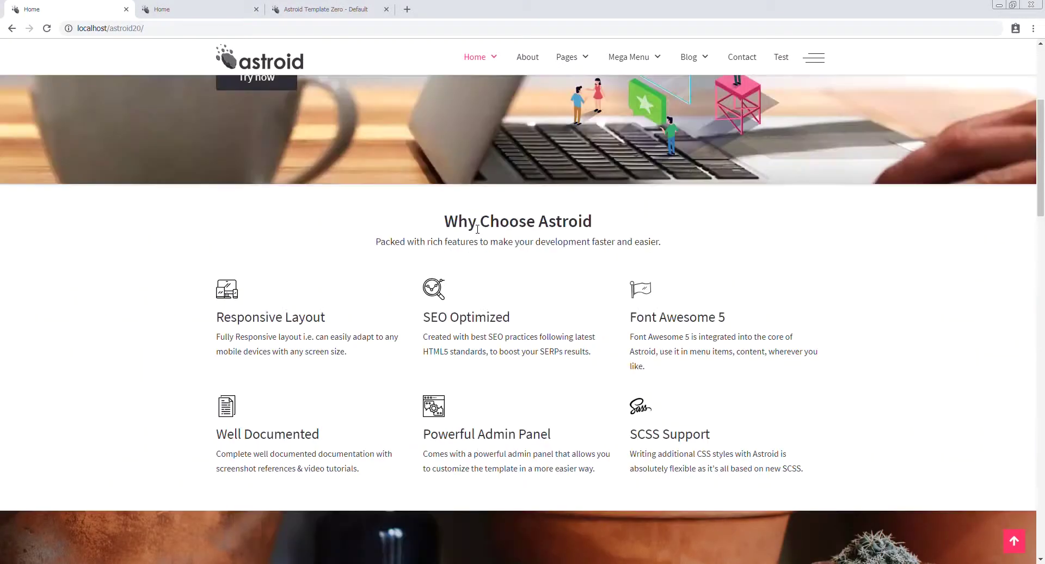
{"action": "scroll", "coordinate": [477, 232], "scroll_direction": "down", "scroll_amount": 5}
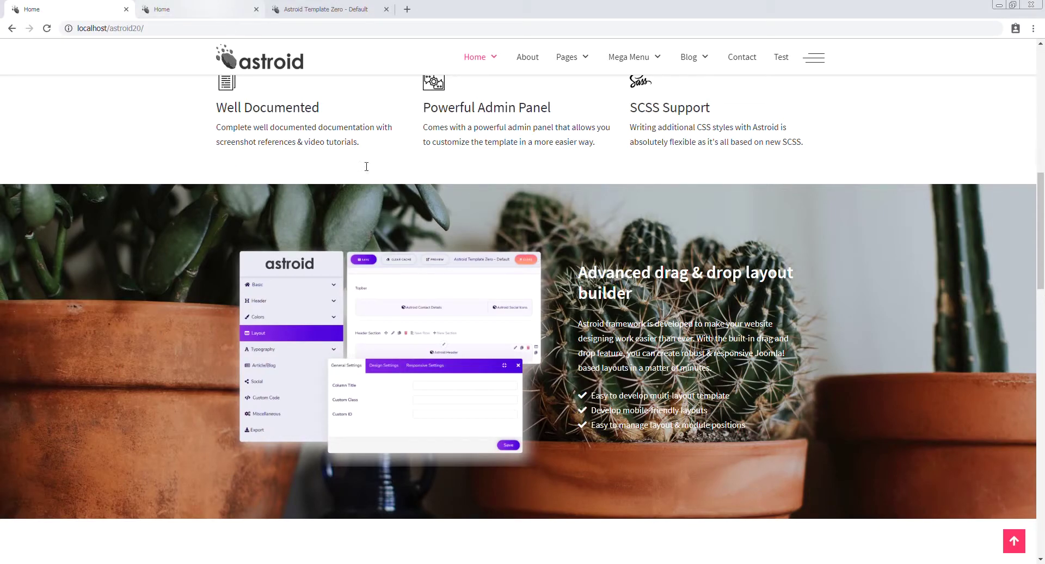
{"action": "scroll", "coordinate": [426, 268], "scroll_direction": "up", "scroll_amount": 5}
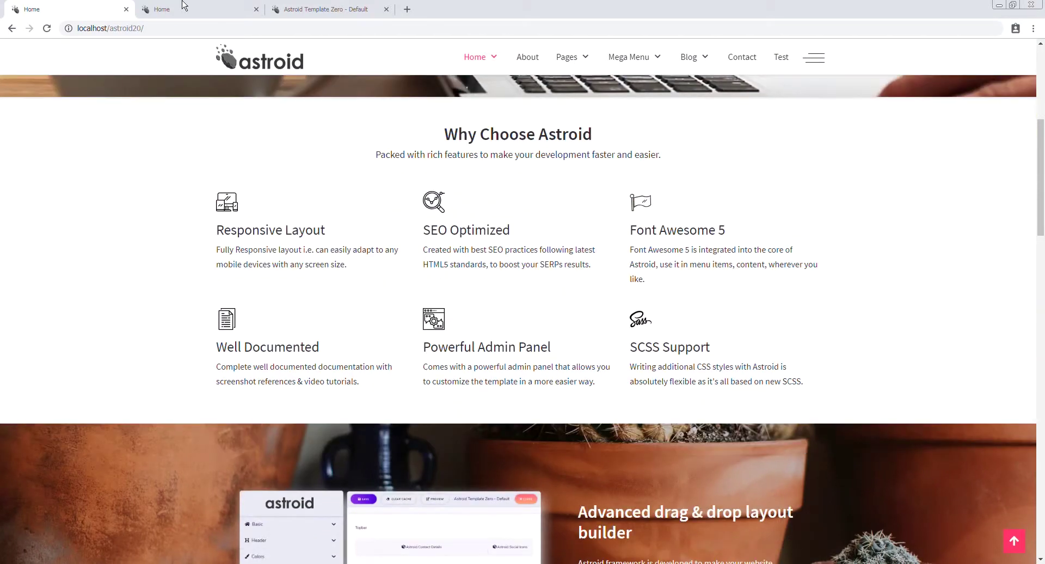
Step: Scroll the astroid201 page down to the drag & drop layout builder section
{"action": "left_click", "coordinate": [207, 10]}
{"action": "left_click", "coordinate": [312, 5]}
{"action": "scroll", "coordinate": [359, 264], "scroll_direction": "down", "scroll_amount": 2}
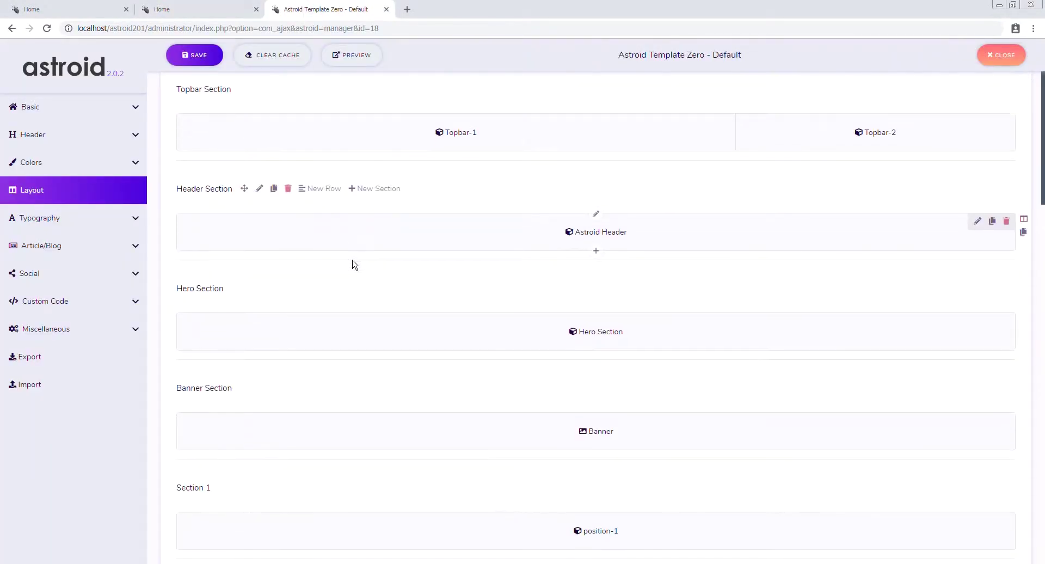
{"action": "scroll", "coordinate": [315, 438], "scroll_direction": "down", "scroll_amount": 1}
{"action": "scroll", "coordinate": [396, 504], "scroll_direction": "down", "scroll_amount": 2}
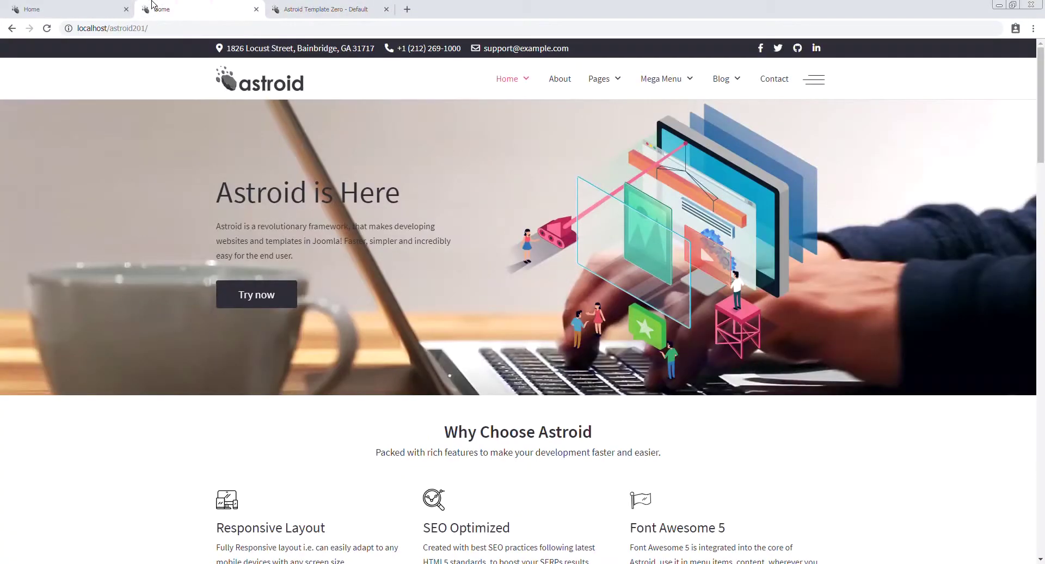
{"action": "key", "text": "ctrl+shift+Tab"}
{"action": "scroll", "coordinate": [381, 326], "scroll_direction": "down", "scroll_amount": 5}
{"action": "scroll", "coordinate": [464, 380], "scroll_direction": "up", "scroll_amount": 4}
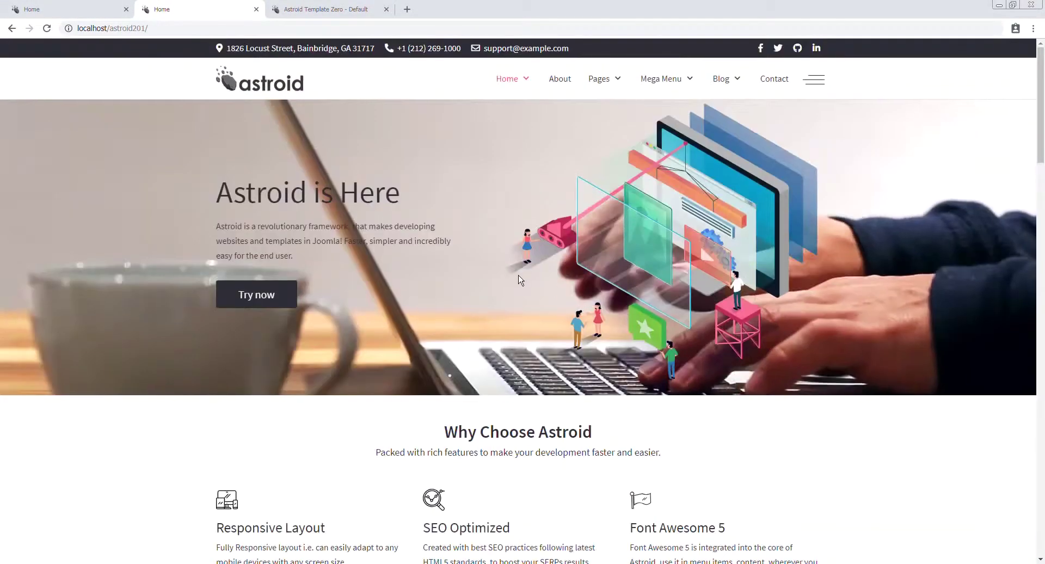
{"action": "scroll", "coordinate": [553, 358], "scroll_direction": "down", "scroll_amount": 3}
{"action": "scroll", "coordinate": [553, 358], "scroll_direction": "down", "scroll_amount": 7}
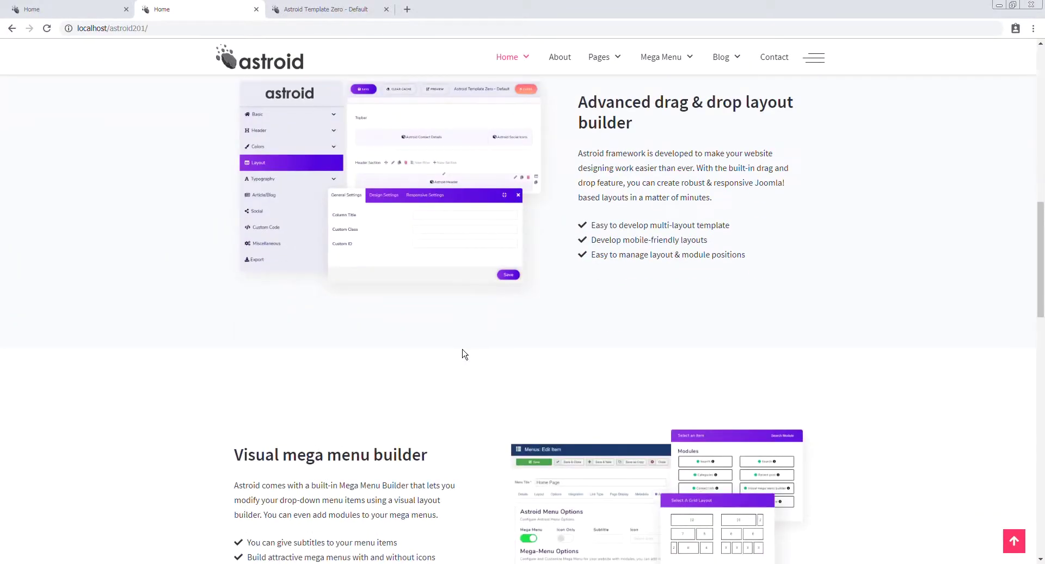
Step: Inspect the drag & drop section's markup, then compare it with astroid20's cactus-background version
{"action": "right_click", "coordinate": [631, 231]}
{"action": "left_click", "coordinate": [635, 330]}
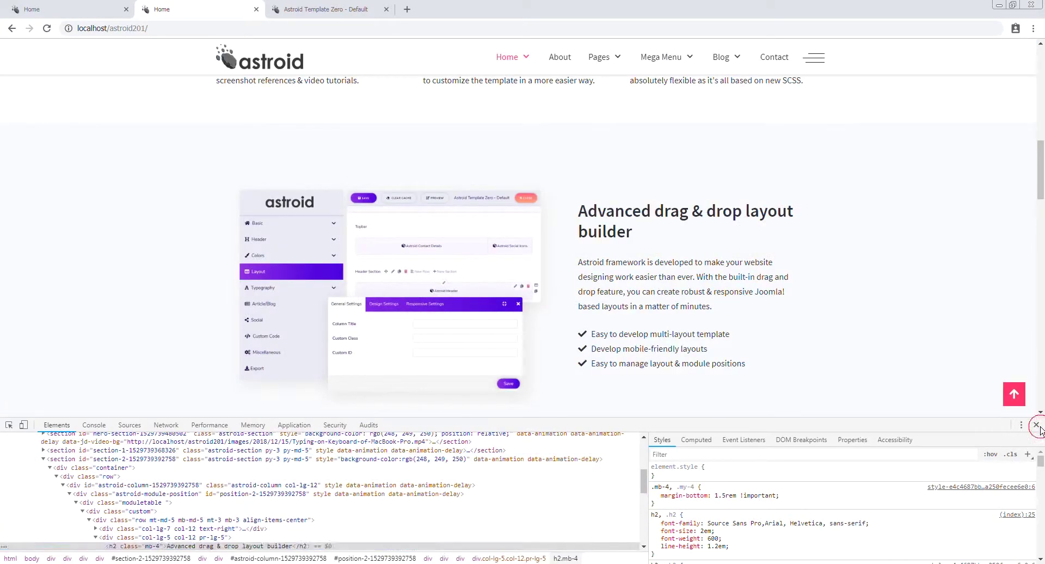
{"action": "left_click", "coordinate": [1035, 425]}
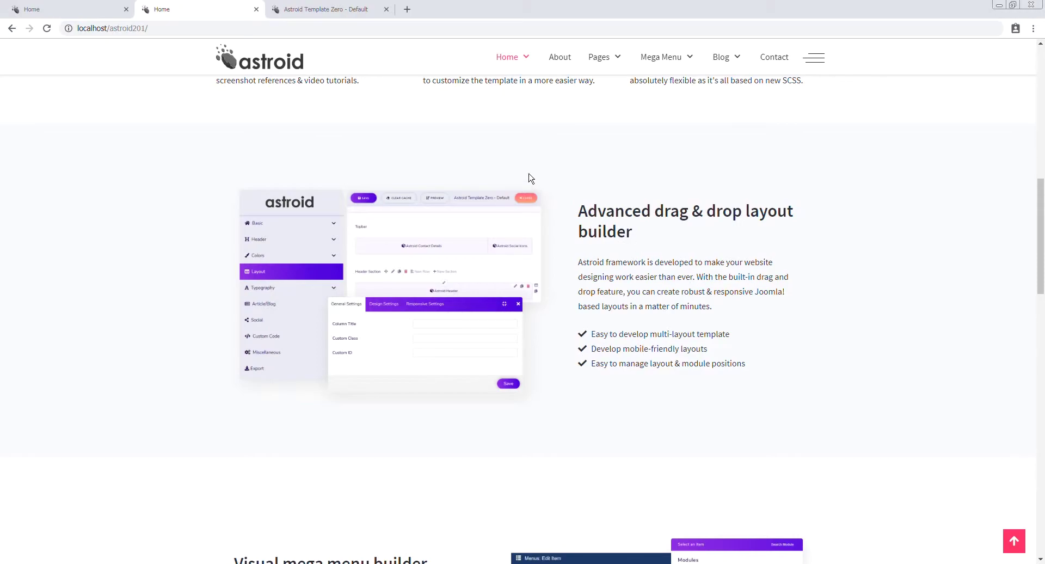
{"action": "key", "text": "ctrl+shift+Tab"}
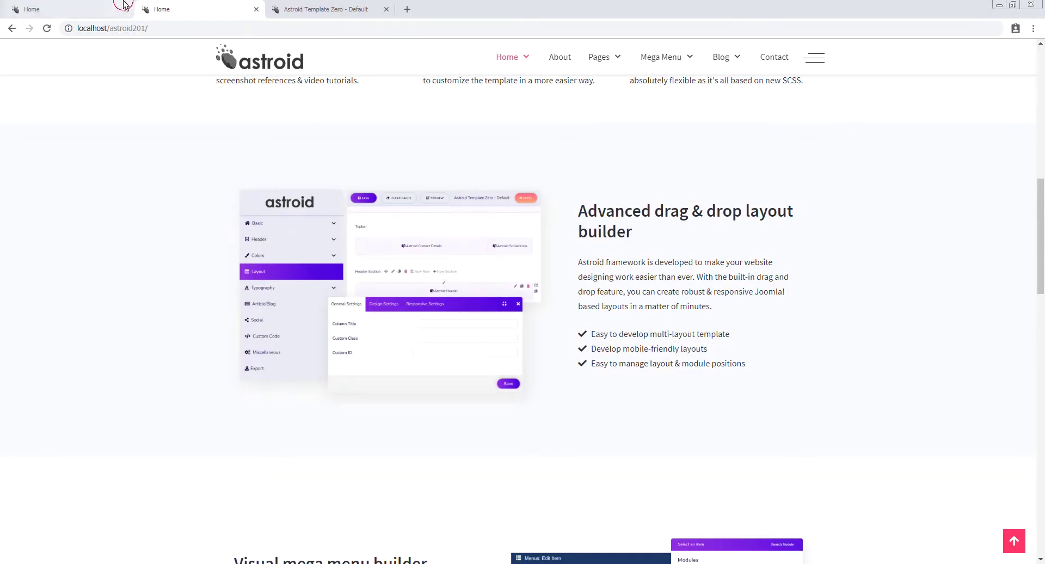
{"action": "scroll", "coordinate": [608, 304], "scroll_direction": "down", "scroll_amount": 3}
{"action": "scroll", "coordinate": [608, 305], "scroll_direction": "up", "scroll_amount": 3}
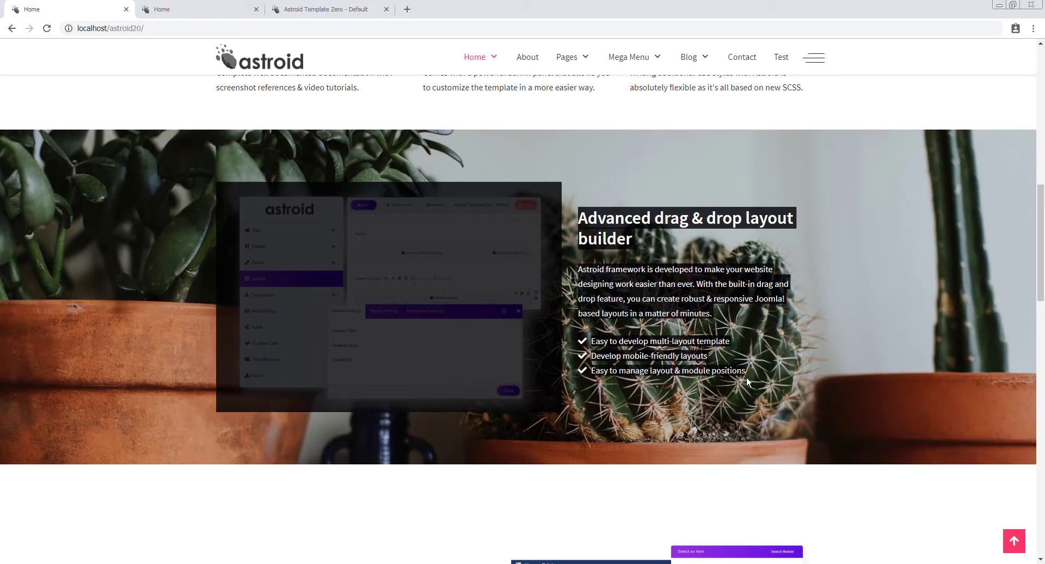
{"action": "key", "text": "ctrl+Tab"}
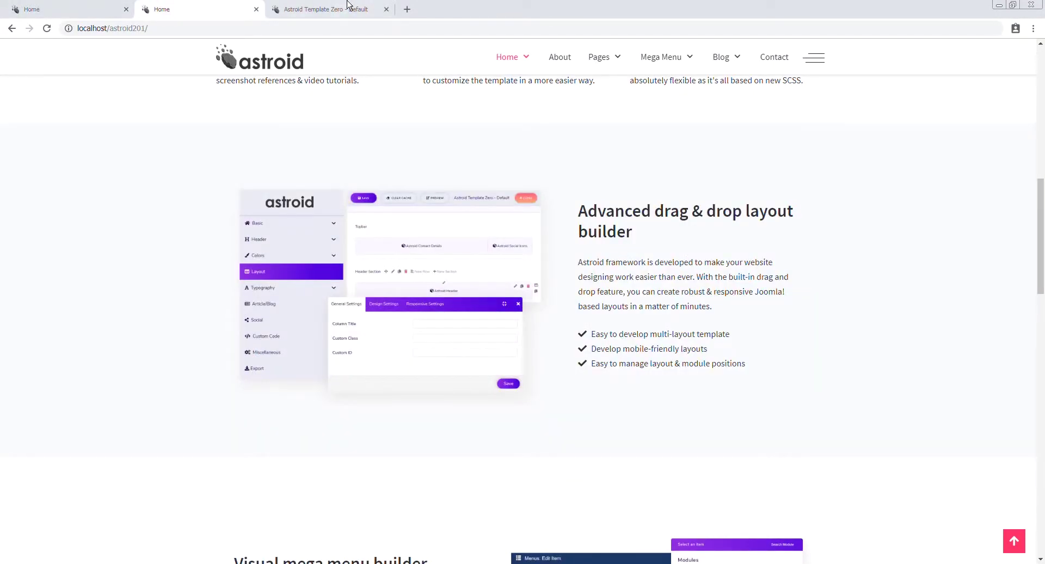
Step: Upload the cactus photo and set it as the section's background image
{"action": "left_click", "coordinate": [349, 7]}
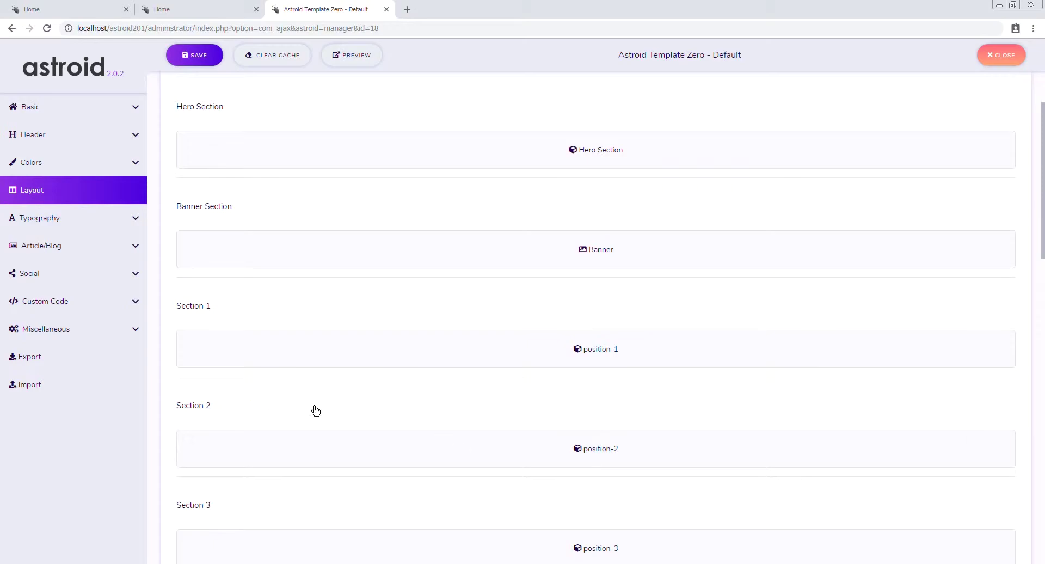
{"action": "mouse_move", "coordinate": [241, 411]}
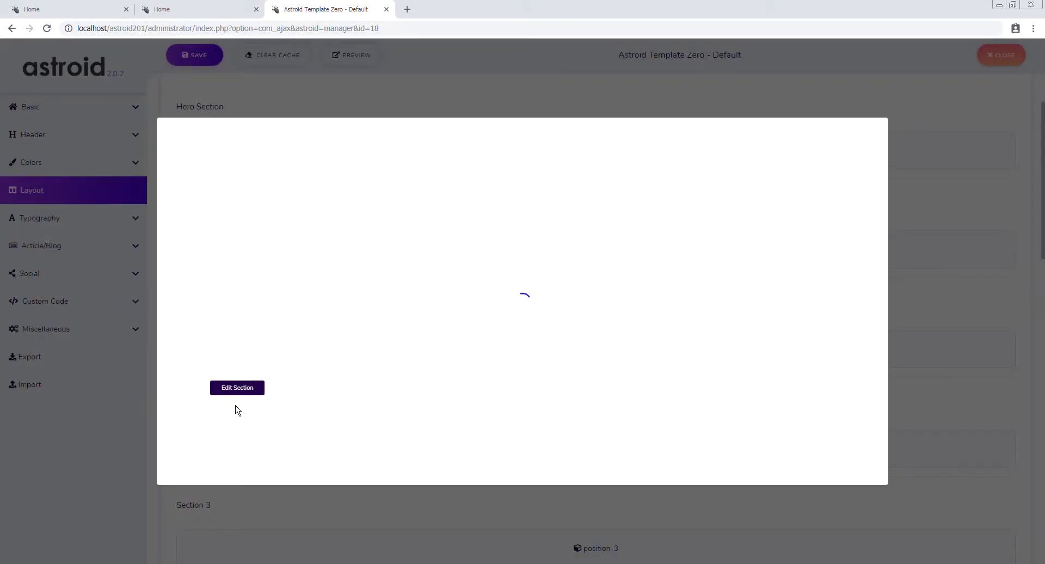
{"action": "left_click", "coordinate": [272, 139]}
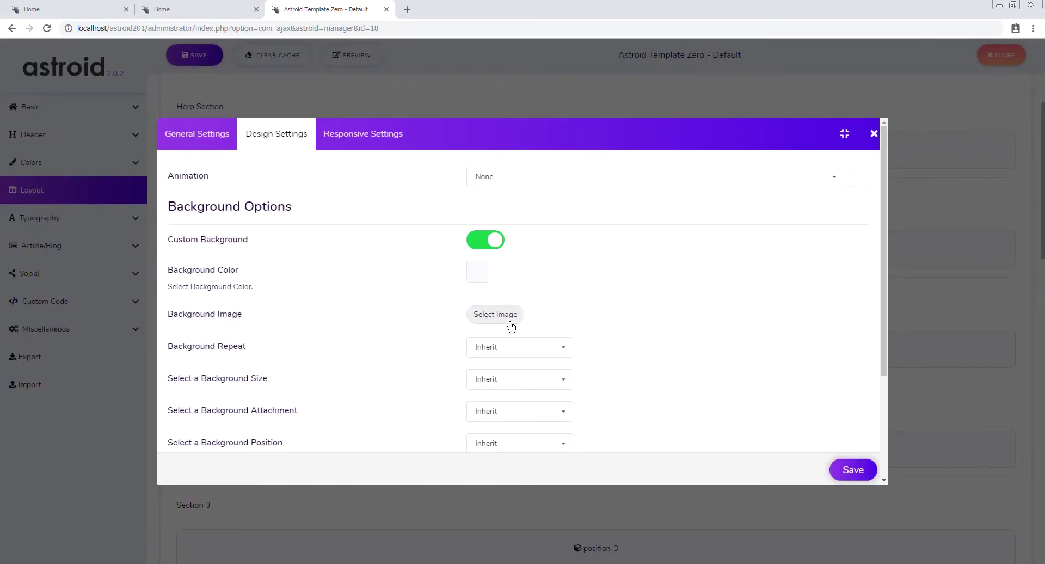
{"action": "left_click", "coordinate": [491, 320]}
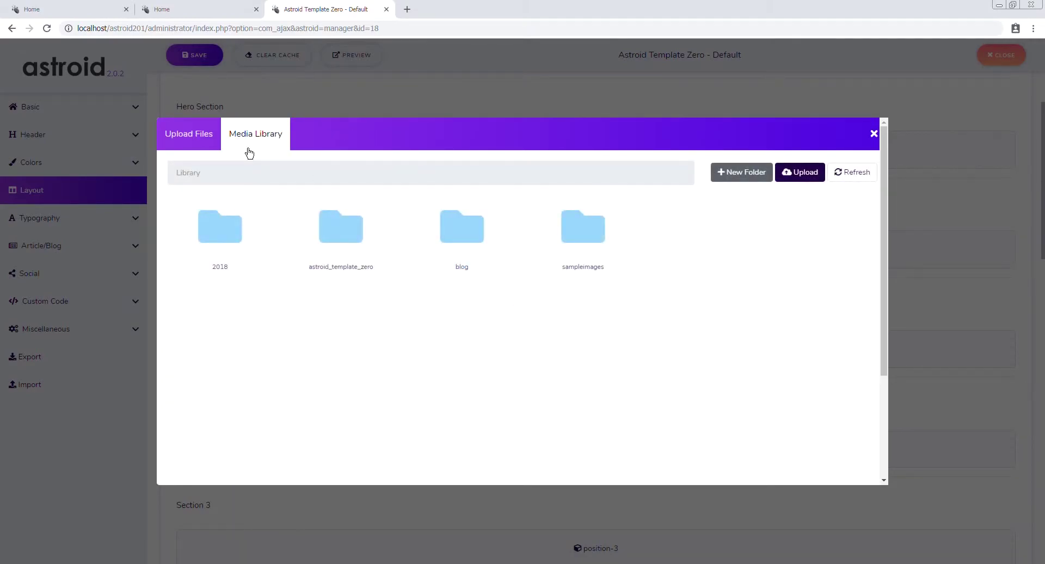
{"action": "left_click", "coordinate": [200, 137]}
{"action": "left_click_drag", "start_coordinate": [514, 256], "coordinate": [511, 256]}
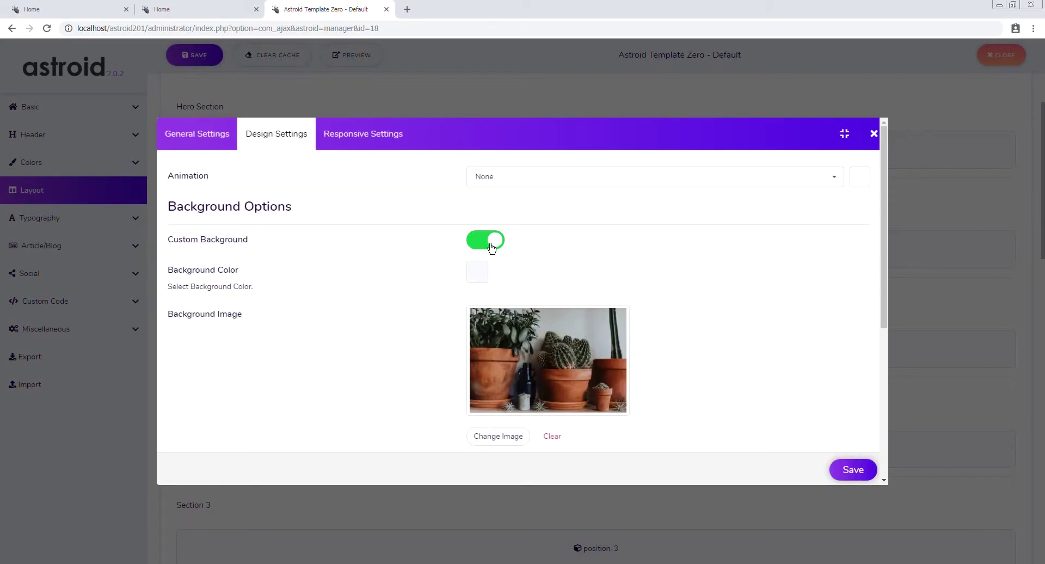
{"action": "scroll", "coordinate": [662, 338], "scroll_direction": "down", "scroll_amount": 4}
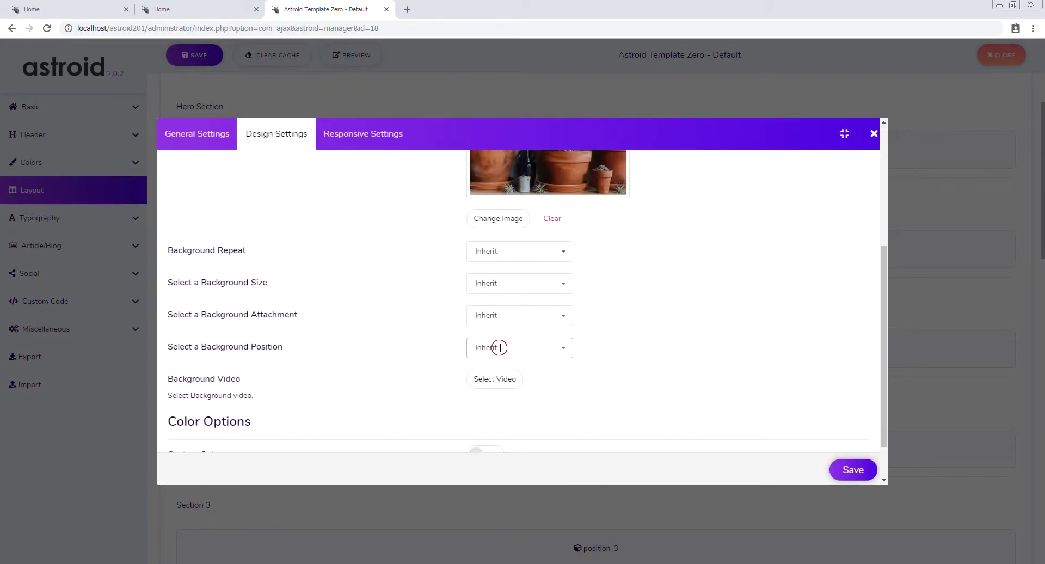
Step: Set the background to Fixed, Center Center, No Repeat and Cover, then save the section
{"action": "left_click", "coordinate": [500, 347]}
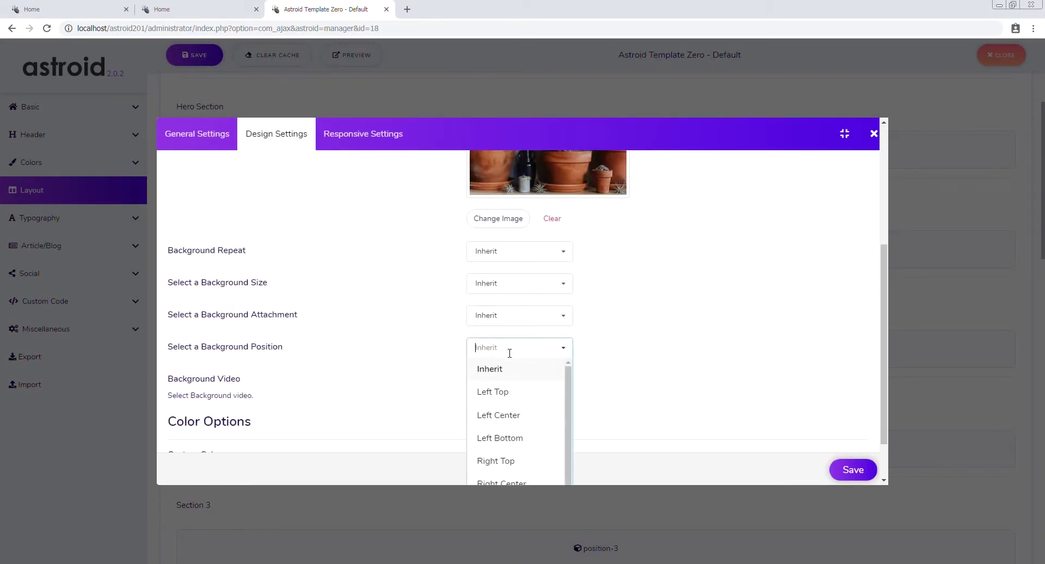
{"action": "left_click", "coordinate": [512, 314]}
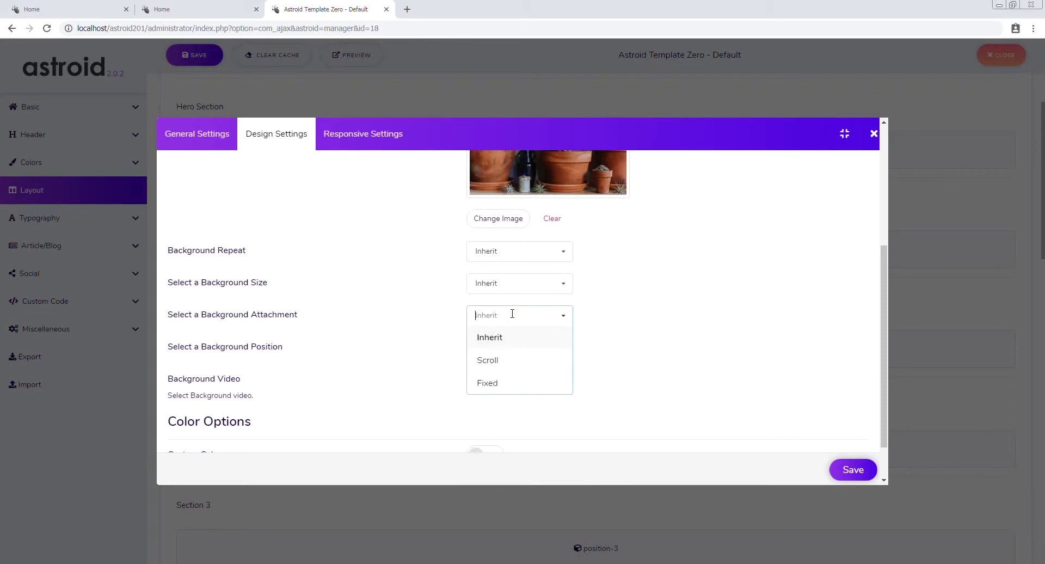
{"action": "left_click", "coordinate": [500, 384]}
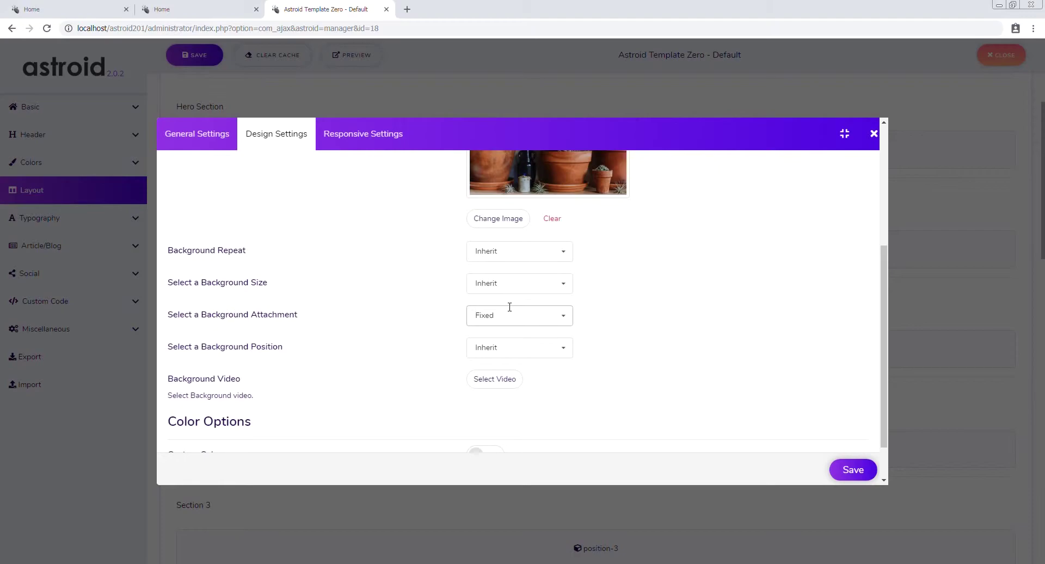
{"action": "scroll", "coordinate": [626, 346], "scroll_direction": "down", "scroll_amount": 1}
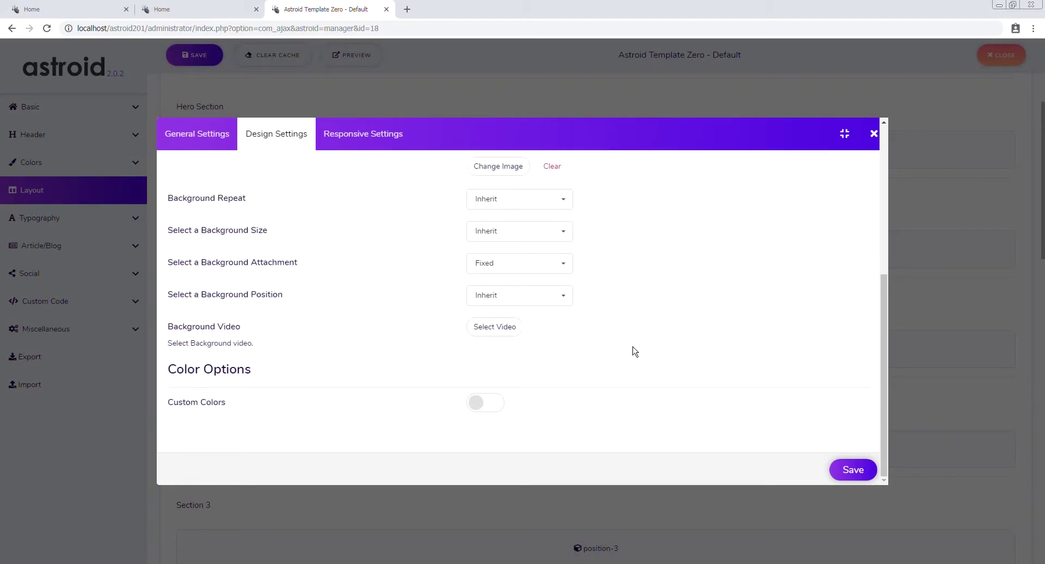
{"action": "left_click", "coordinate": [508, 297]}
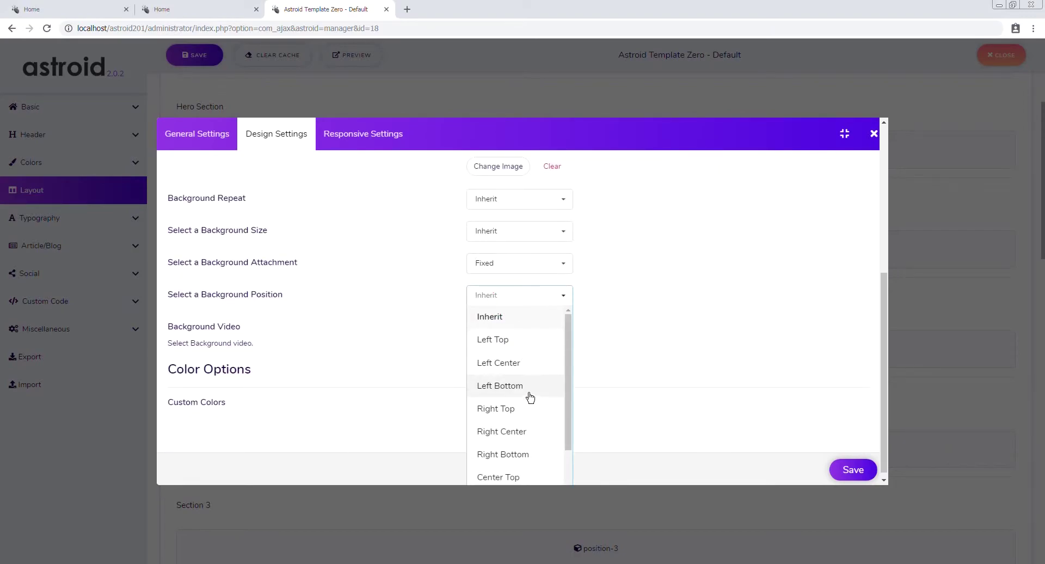
{"action": "scroll", "coordinate": [530, 430], "scroll_direction": "down", "scroll_amount": 1}
{"action": "left_click", "coordinate": [521, 456]}
{"action": "scroll", "coordinate": [583, 331], "scroll_direction": "up", "scroll_amount": 1}
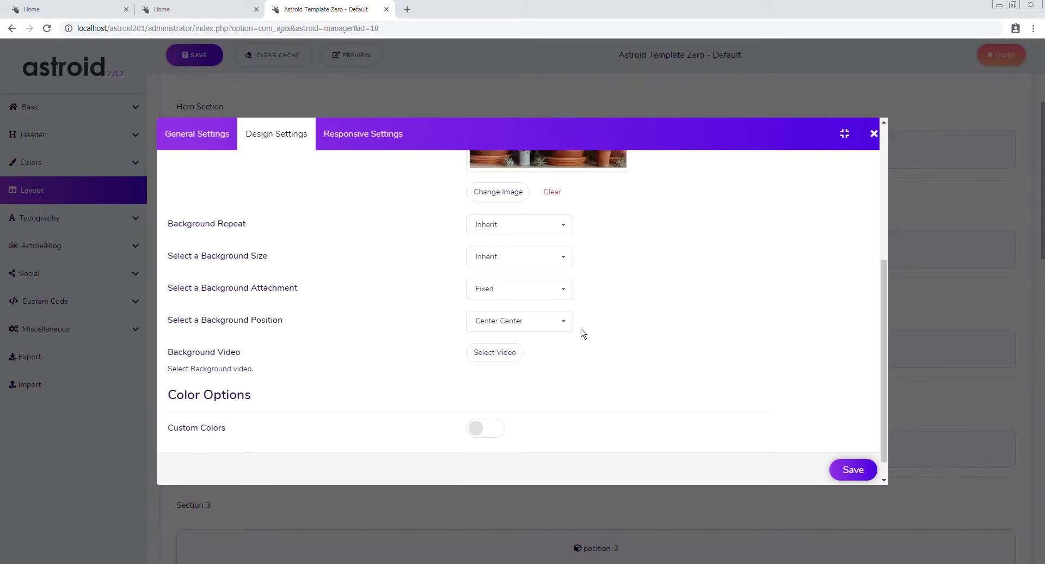
{"action": "left_click", "coordinate": [502, 253]}
{"action": "left_click", "coordinate": [509, 296]}
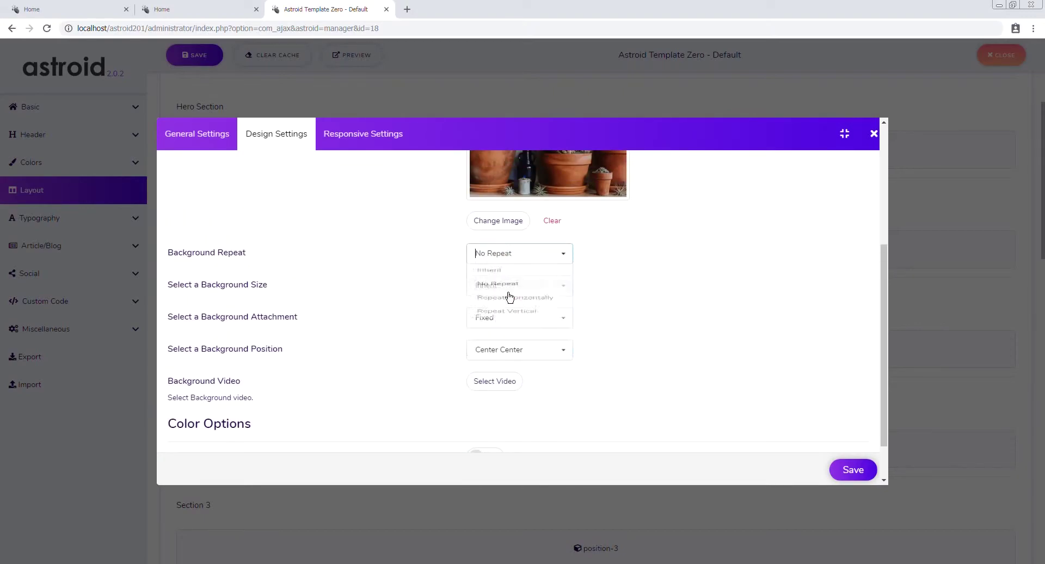
{"action": "left_click", "coordinate": [521, 286]}
{"action": "left_click", "coordinate": [500, 329]}
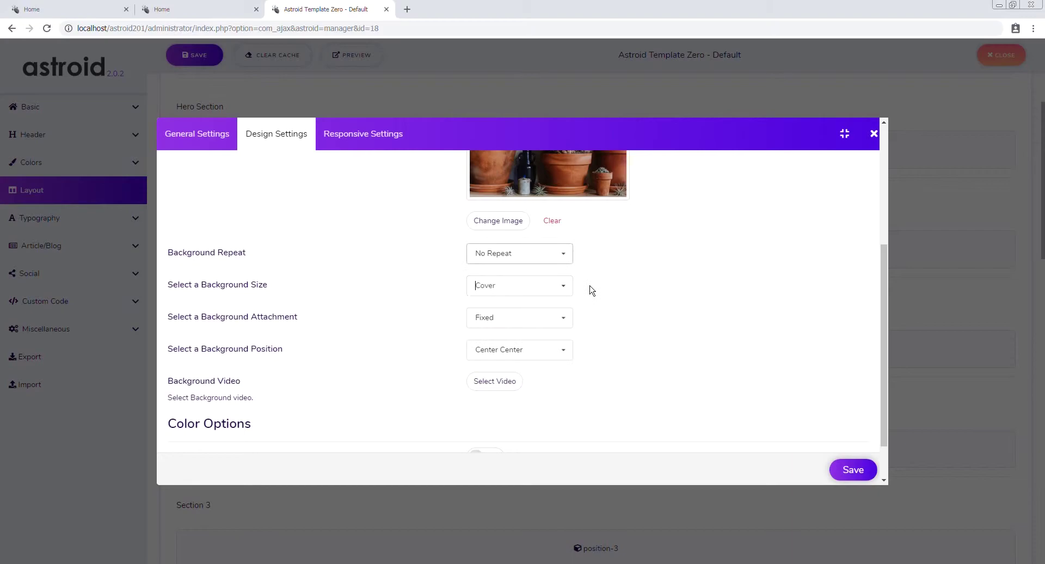
{"action": "left_click", "coordinate": [836, 473]}
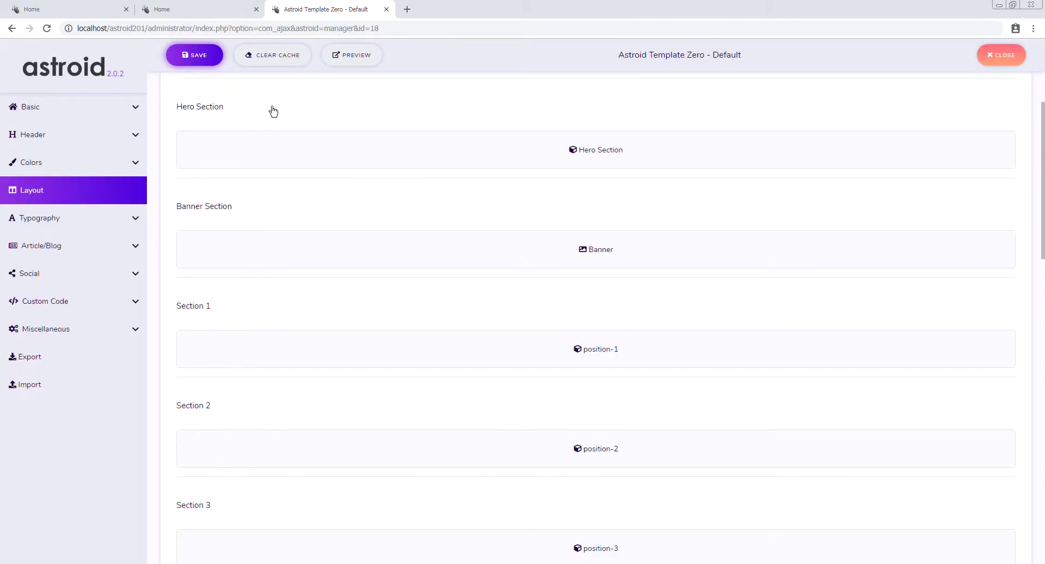
{"action": "left_click", "coordinate": [182, 7]}
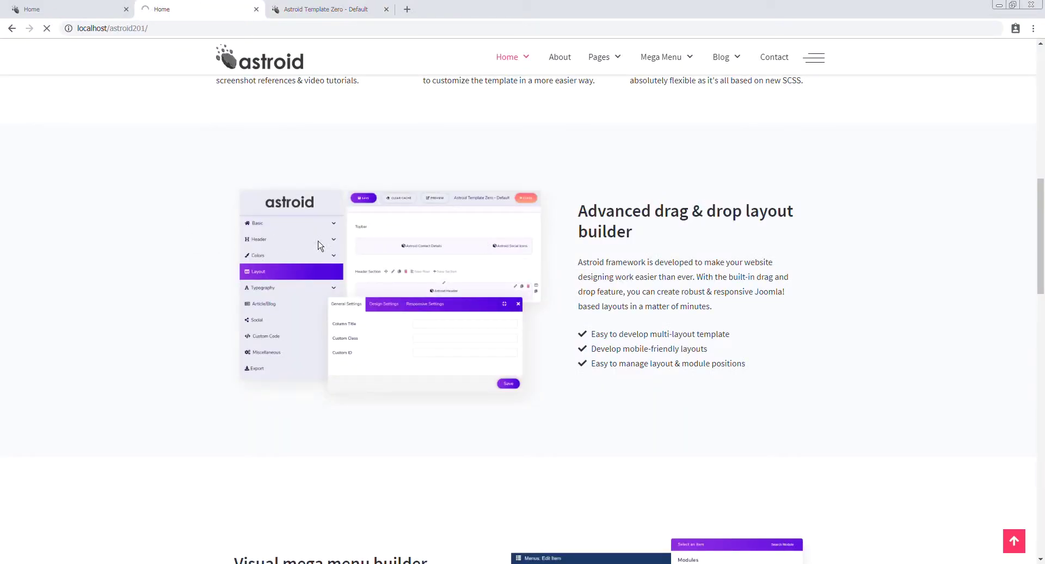
{"action": "scroll", "coordinate": [380, 285], "scroll_direction": "up", "scroll_amount": 10}
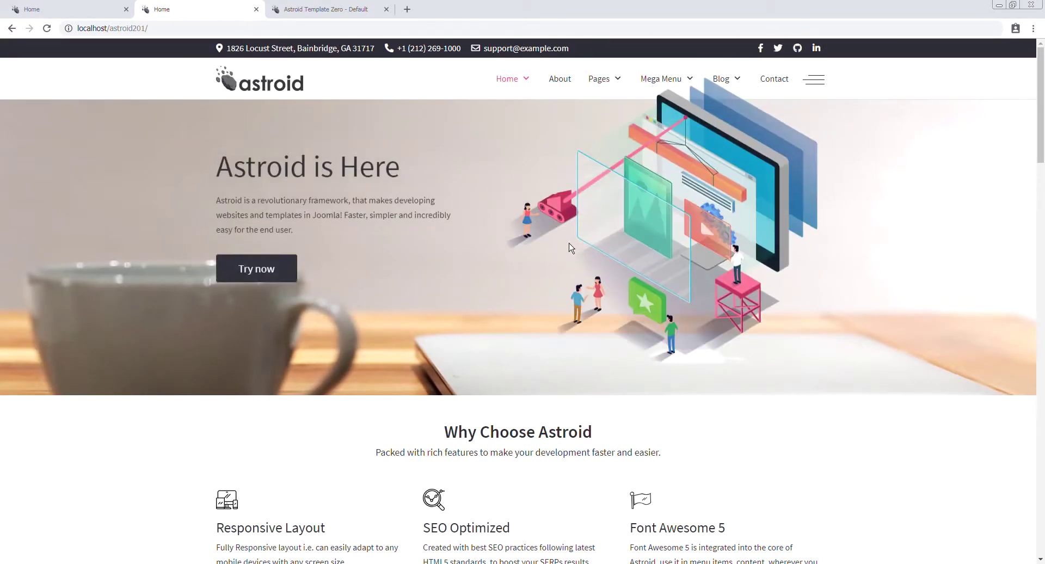
{"action": "scroll", "coordinate": [620, 276], "scroll_direction": "down", "scroll_amount": 5}
{"action": "scroll", "coordinate": [621, 275], "scroll_direction": "down", "scroll_amount": 9}
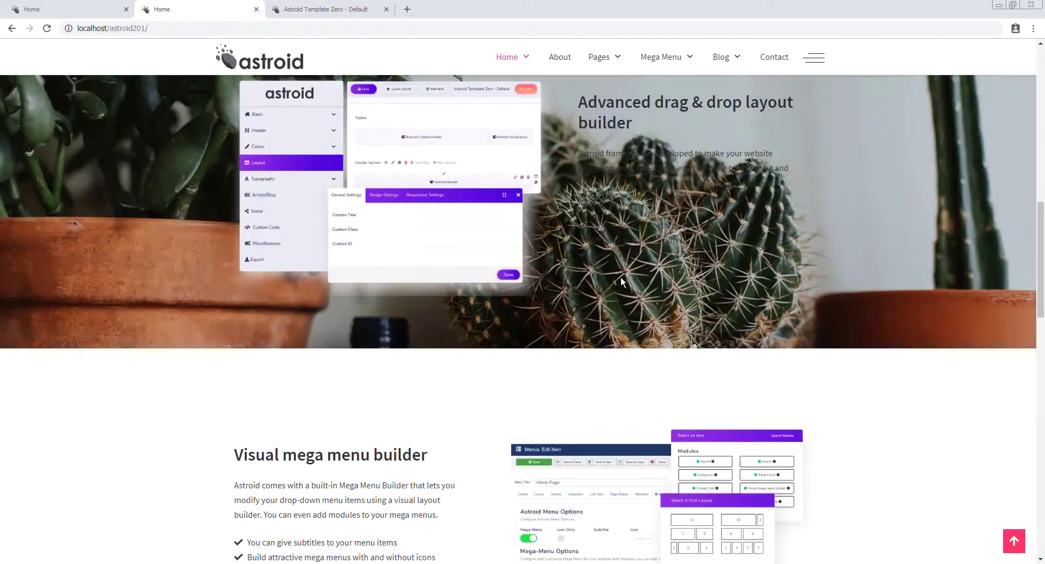
{"action": "scroll", "coordinate": [620, 276], "scroll_direction": "up", "scroll_amount": 3}
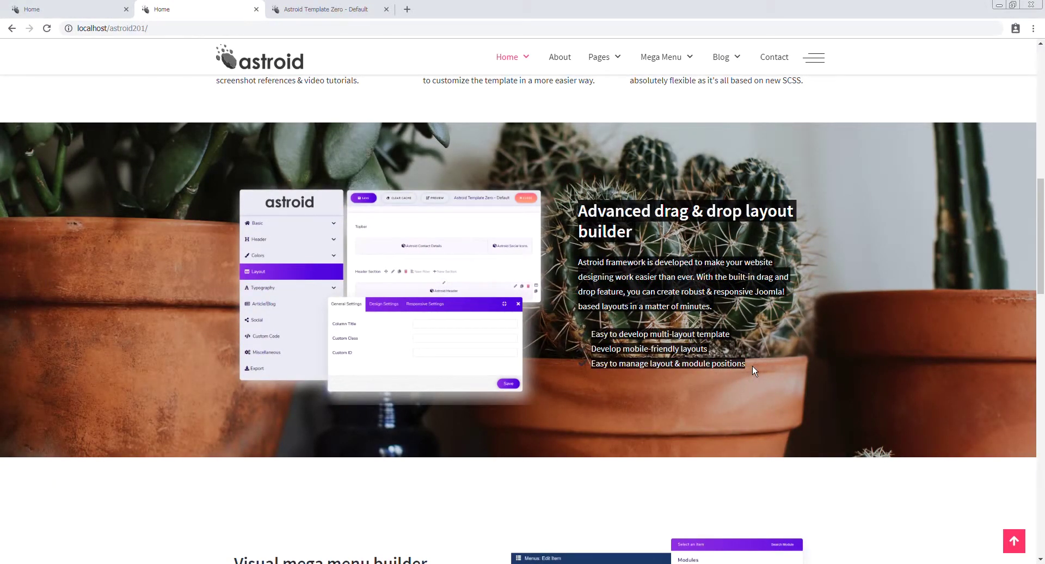
{"action": "left_click", "coordinate": [566, 202]}
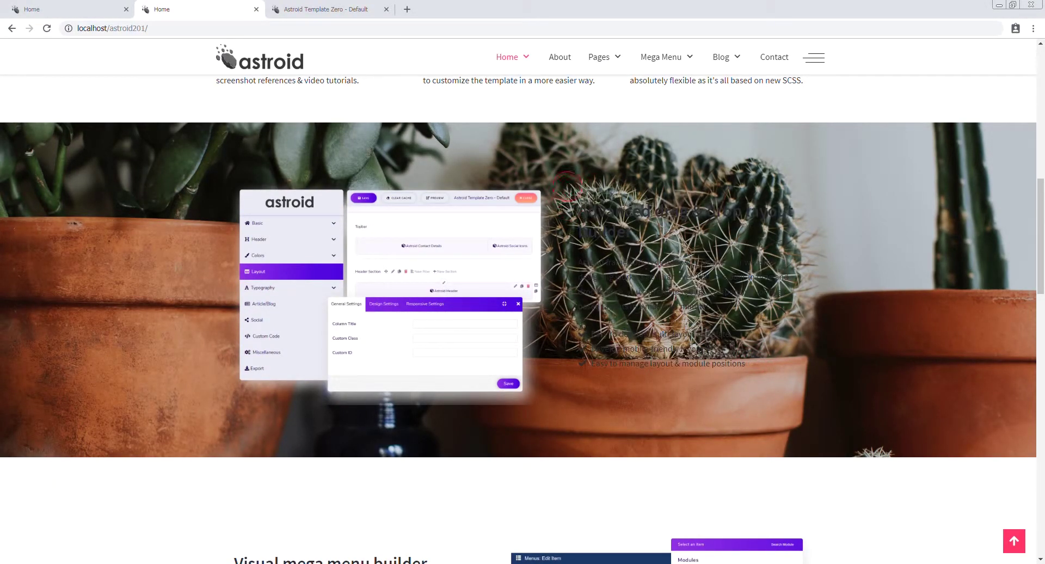
{"action": "left_click_drag", "start_coordinate": [567, 186], "coordinate": [743, 363]}
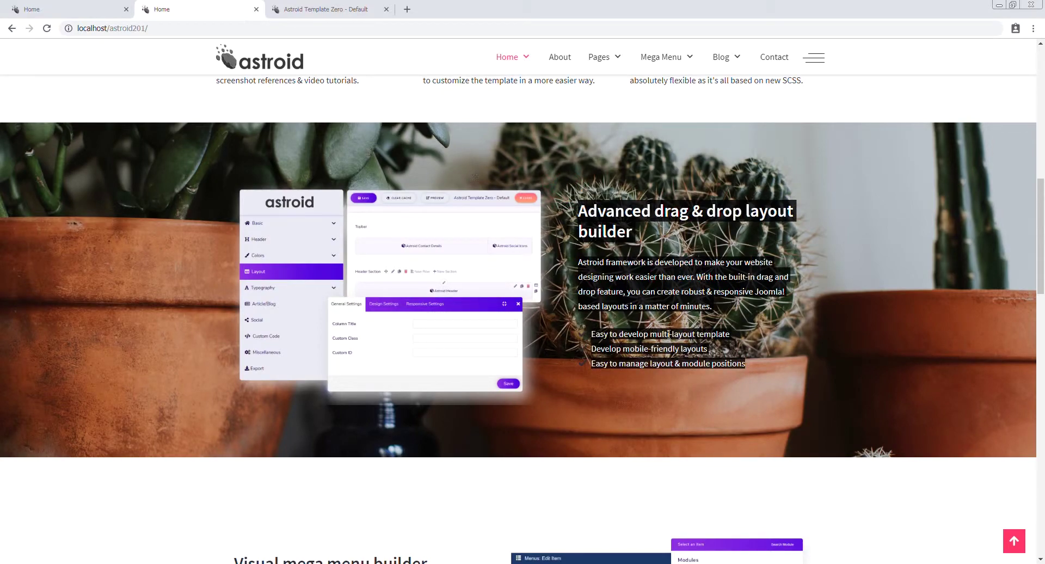
{"action": "left_click", "coordinate": [611, 294]}
{"action": "left_click", "coordinate": [569, 198]}
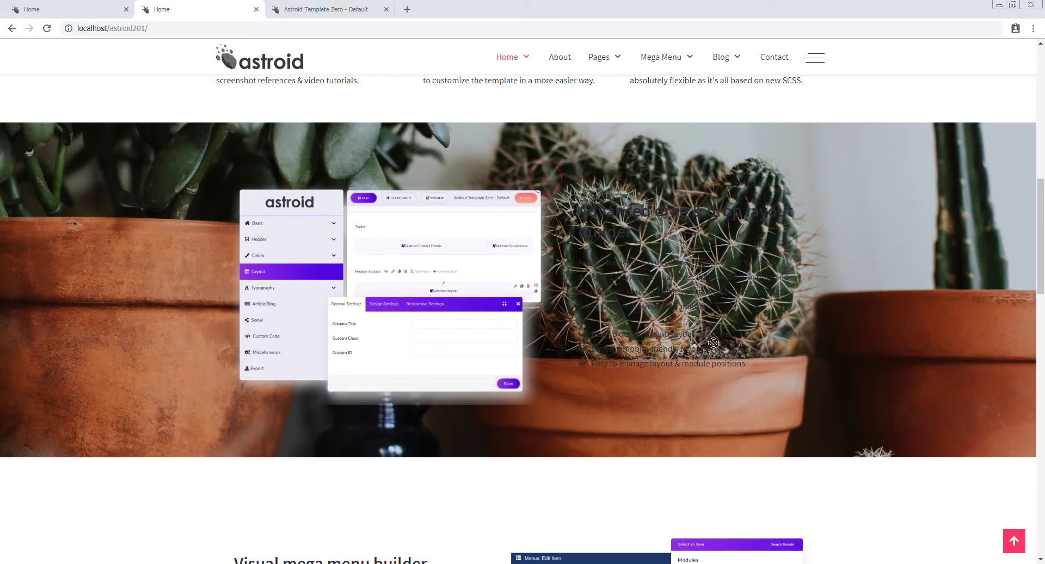
Step: Enable Custom Colors on Section 2 and set its text colour to white
{"action": "left_click", "coordinate": [325, 9]}
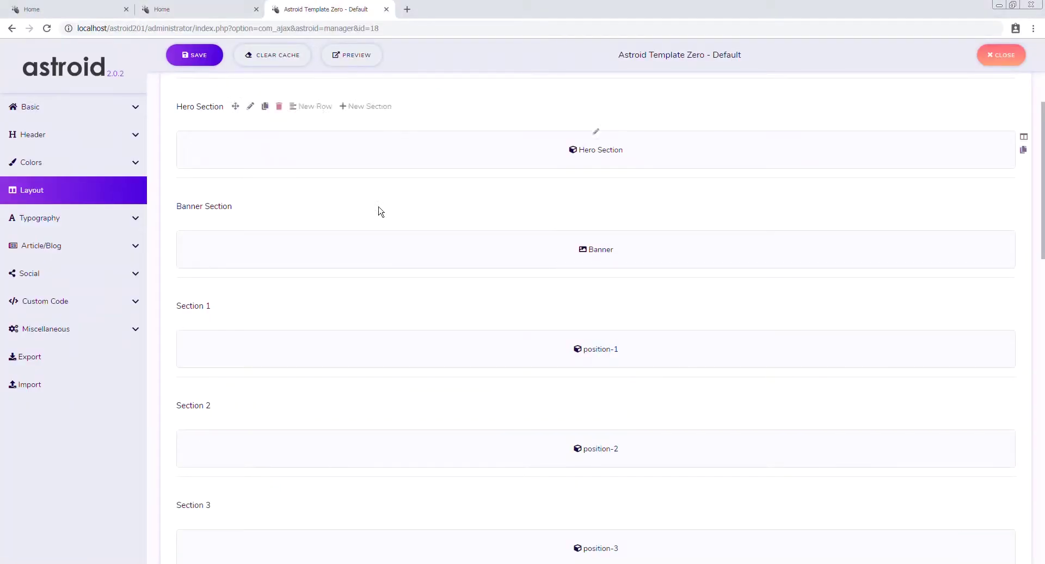
{"action": "scroll", "coordinate": [245, 354], "scroll_direction": "down", "scroll_amount": 2}
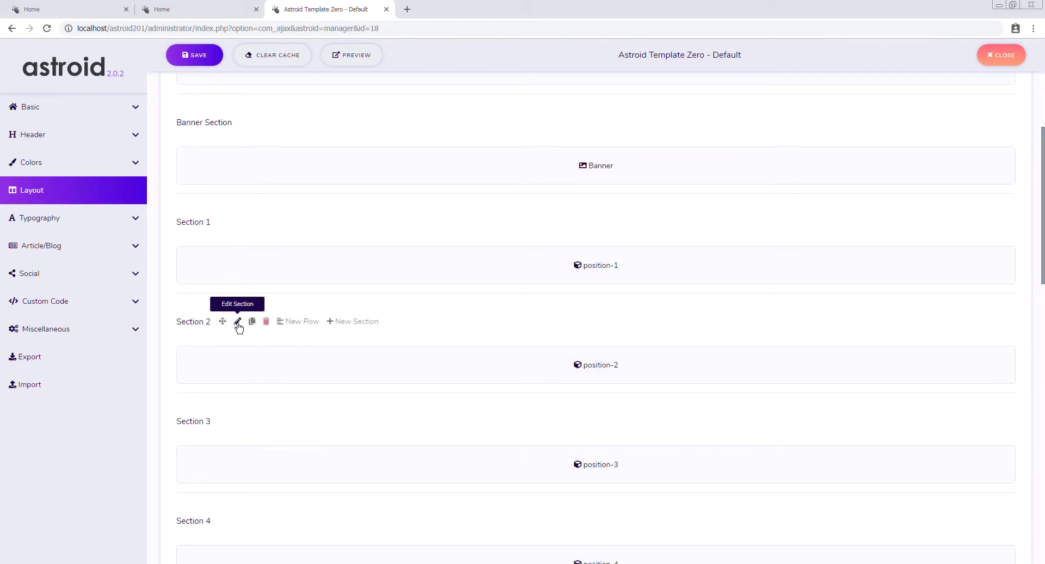
{"action": "left_click", "coordinate": [237, 322]}
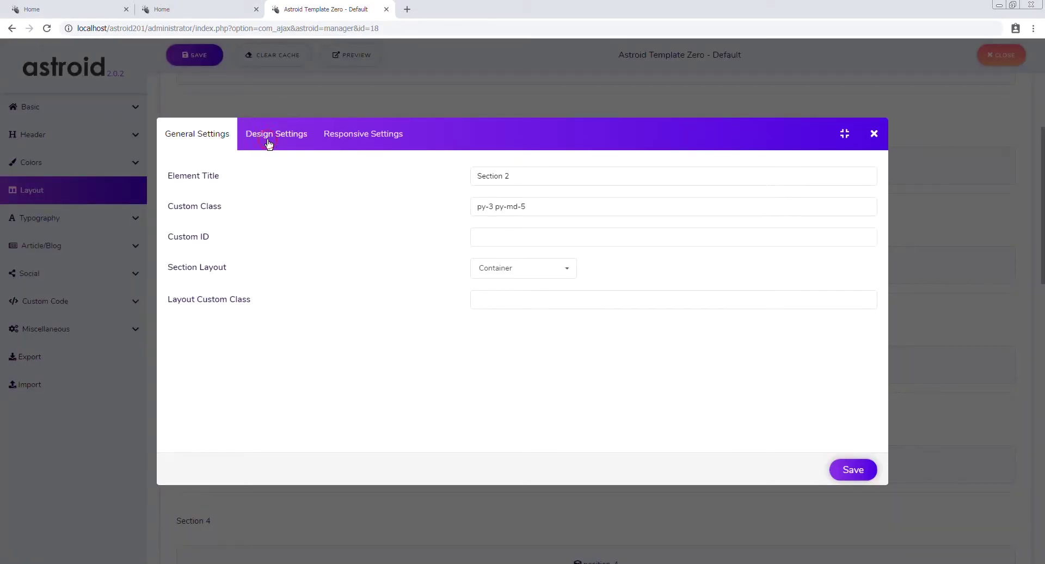
{"action": "left_click", "coordinate": [268, 142]}
{"action": "scroll", "coordinate": [449, 349], "scroll_direction": "down", "scroll_amount": 5}
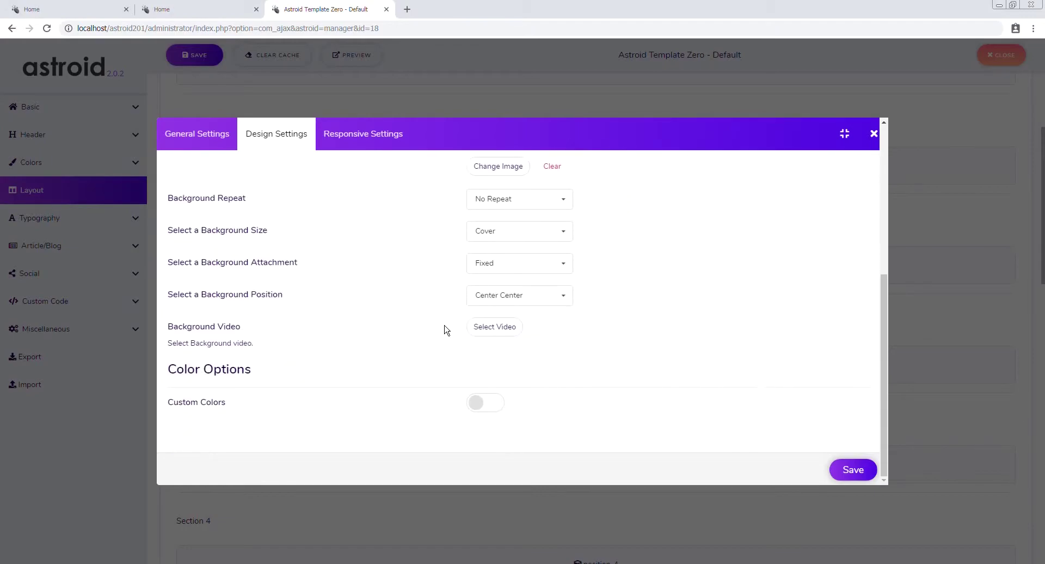
{"action": "left_click", "coordinate": [481, 401]}
{"action": "scroll", "coordinate": [470, 371], "scroll_direction": "down", "scroll_amount": 2}
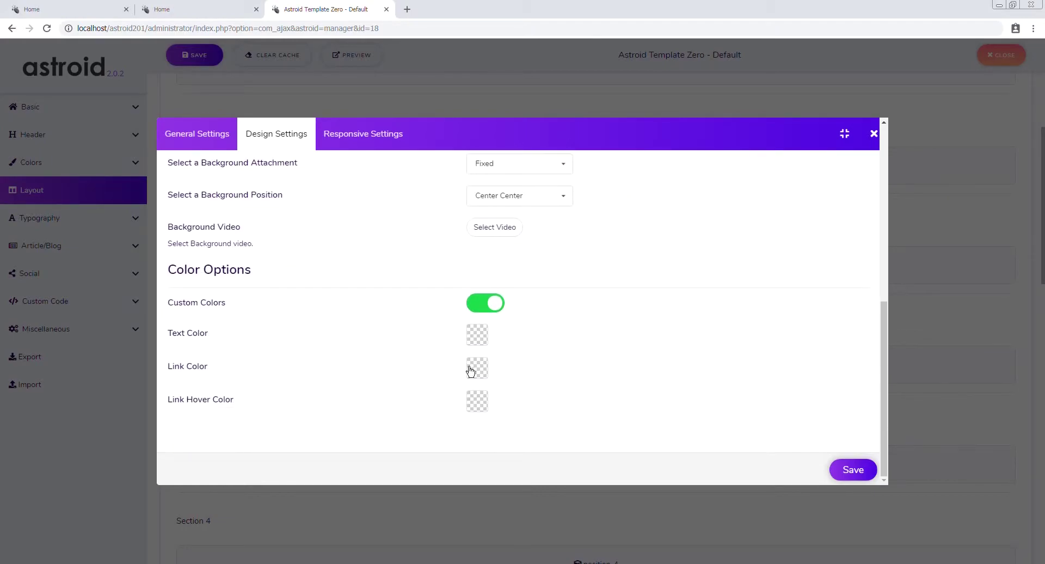
{"action": "left_click", "coordinate": [478, 336]}
{"action": "left_click", "coordinate": [472, 346]}
Step: Apply Section 2's settings and save the template
{"action": "left_click", "coordinate": [856, 469]}
{"action": "left_click", "coordinate": [185, 56]}
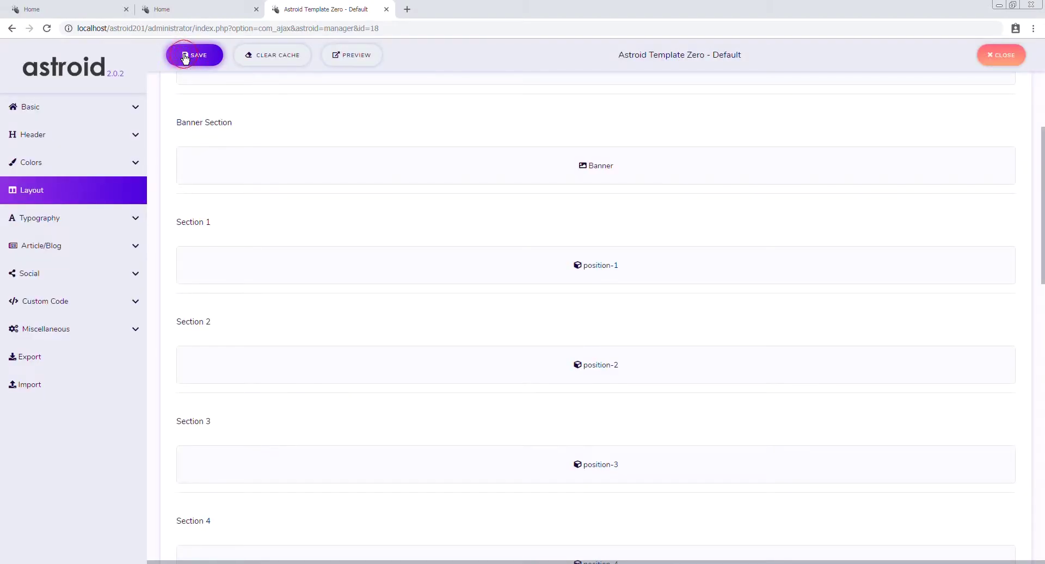
{"action": "left_click", "coordinate": [191, 6]}
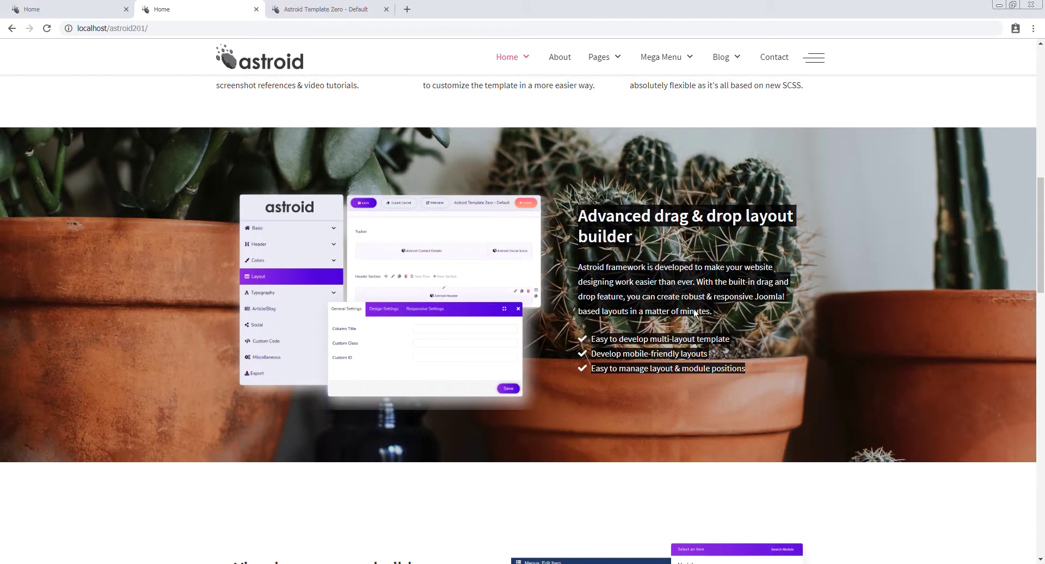
Step: Review the white text over the cactus section on the live page, then return to the layout manager
{"action": "scroll", "coordinate": [657, 297], "scroll_direction": "up", "scroll_amount": 4}
{"action": "scroll", "coordinate": [657, 296], "scroll_direction": "down", "scroll_amount": 5}
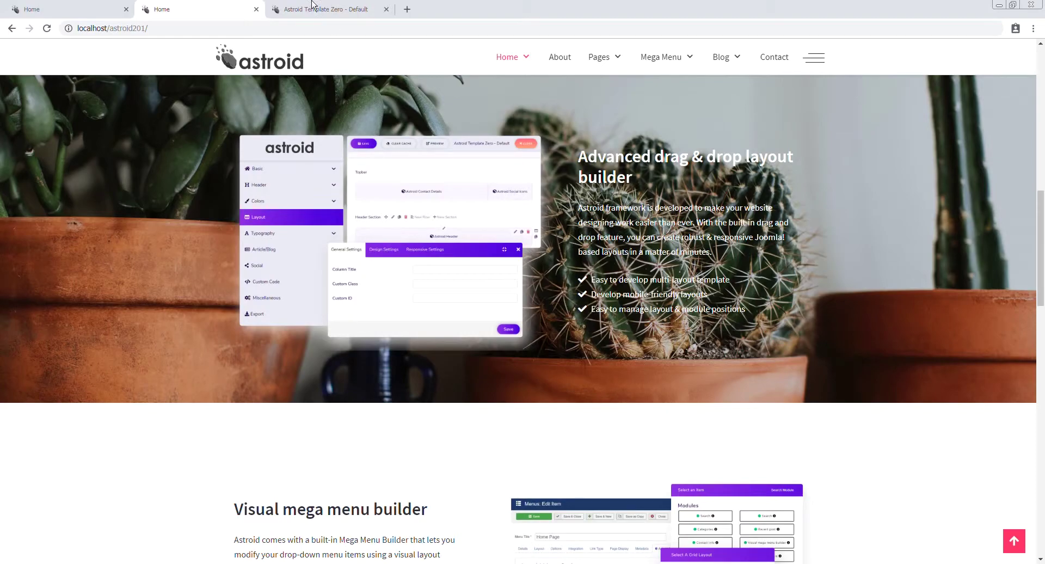
{"action": "left_click", "coordinate": [313, 9]}
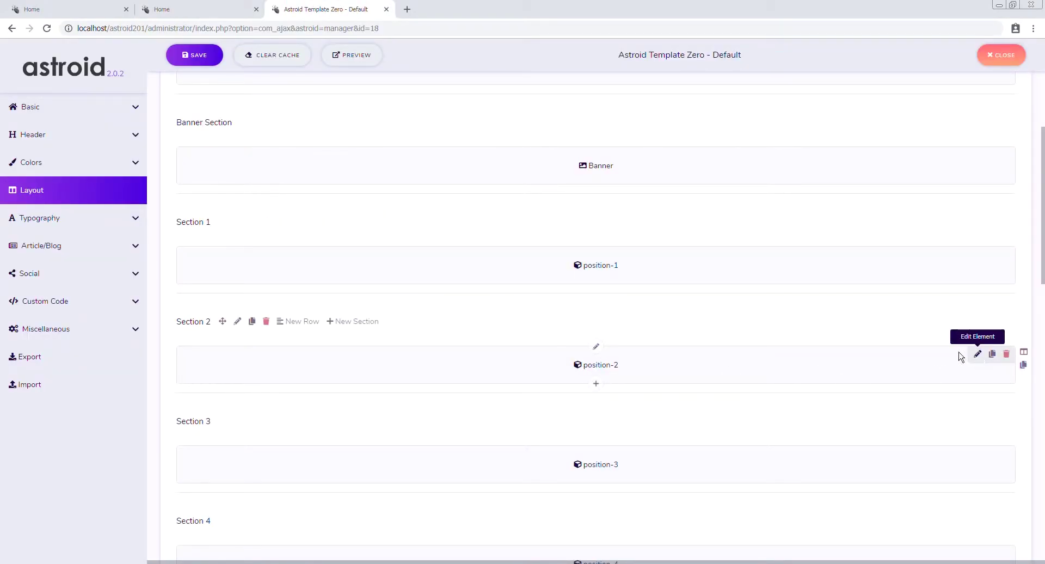
Step: Give the position-2 column a bounceInRight entrance animation with 1-second delay and save it
{"action": "left_click", "coordinate": [596, 347]}
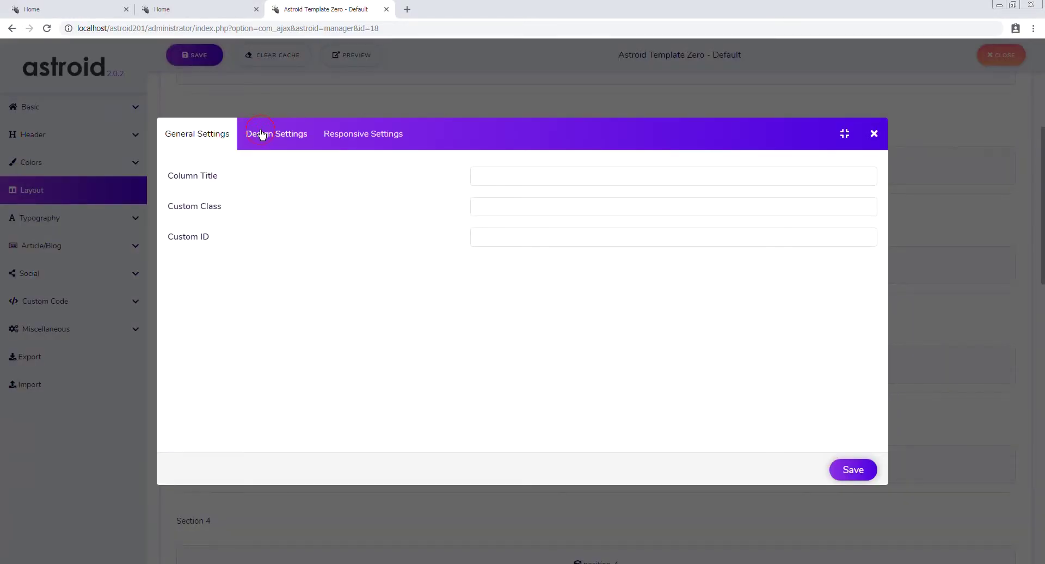
{"action": "left_click", "coordinate": [262, 135]}
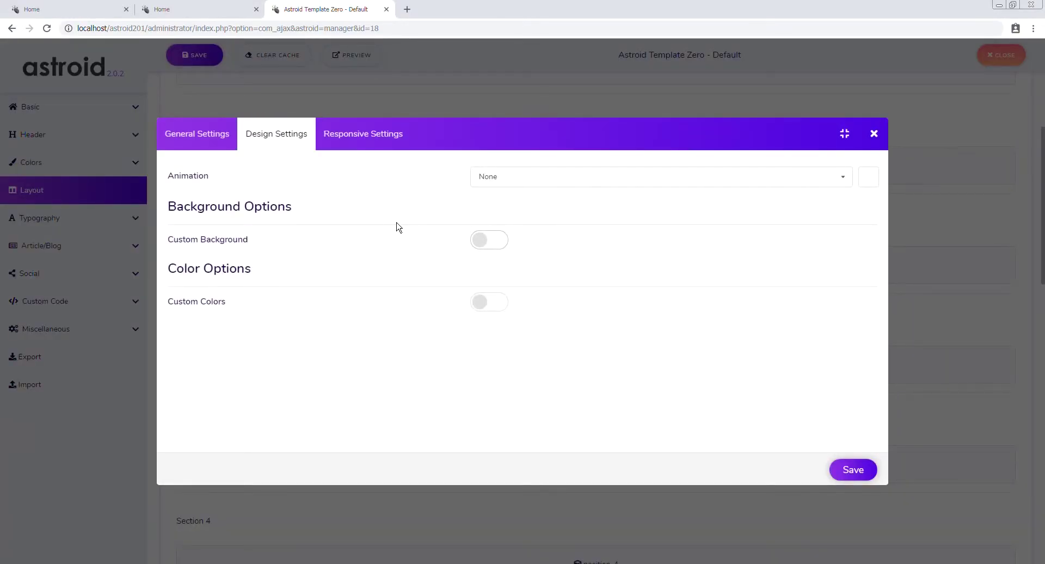
{"action": "left_click", "coordinate": [530, 182]}
{"action": "scroll", "coordinate": [540, 297], "scroll_direction": "down", "scroll_amount": 5}
{"action": "scroll", "coordinate": [542, 293], "scroll_direction": "down", "scroll_amount": 1}
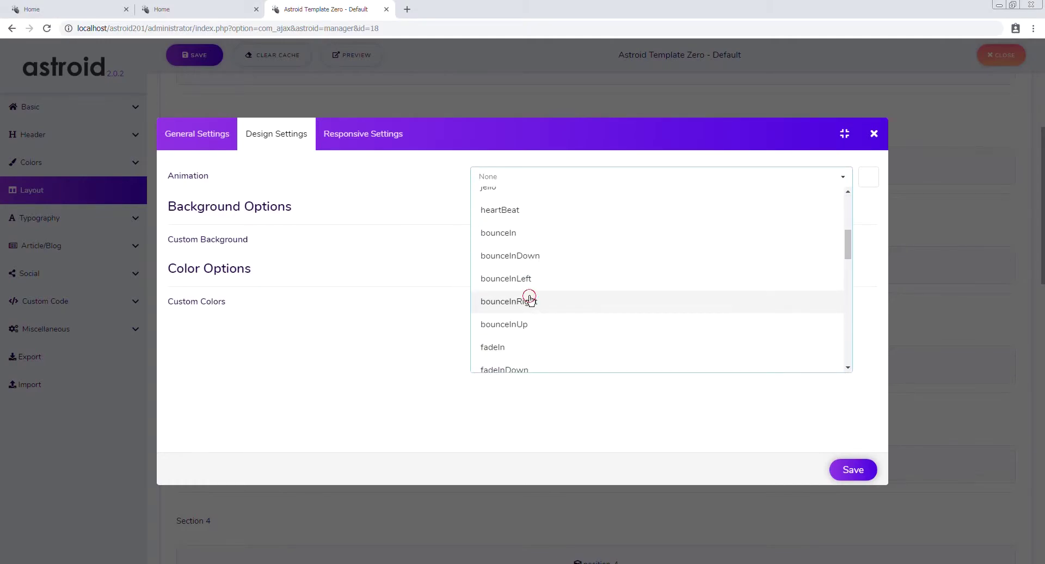
{"action": "left_click", "coordinate": [530, 298]}
{"action": "left_click", "coordinate": [635, 210]}
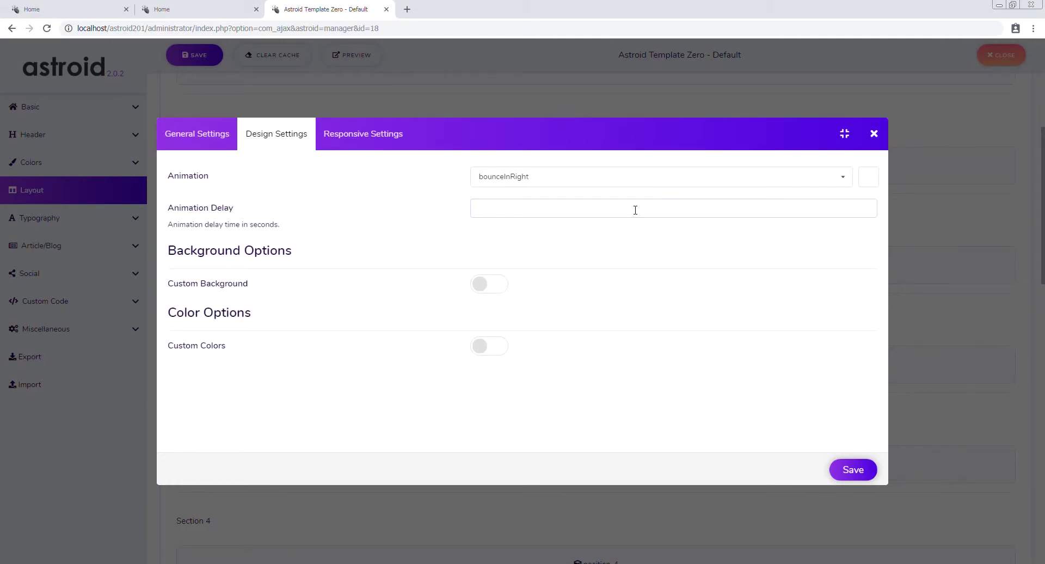
{"action": "left_click", "coordinate": [840, 471]}
Step: Reload the astroid201 front page to pick up the new animation
{"action": "left_click", "coordinate": [184, 5]}
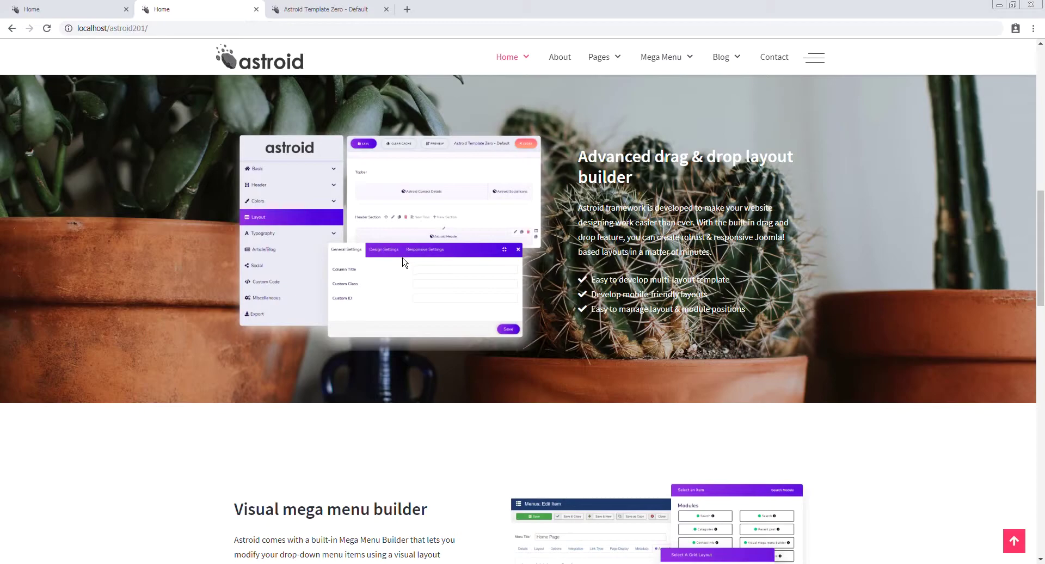
{"action": "scroll", "coordinate": [403, 257], "scroll_direction": "up", "scroll_amount": 10}
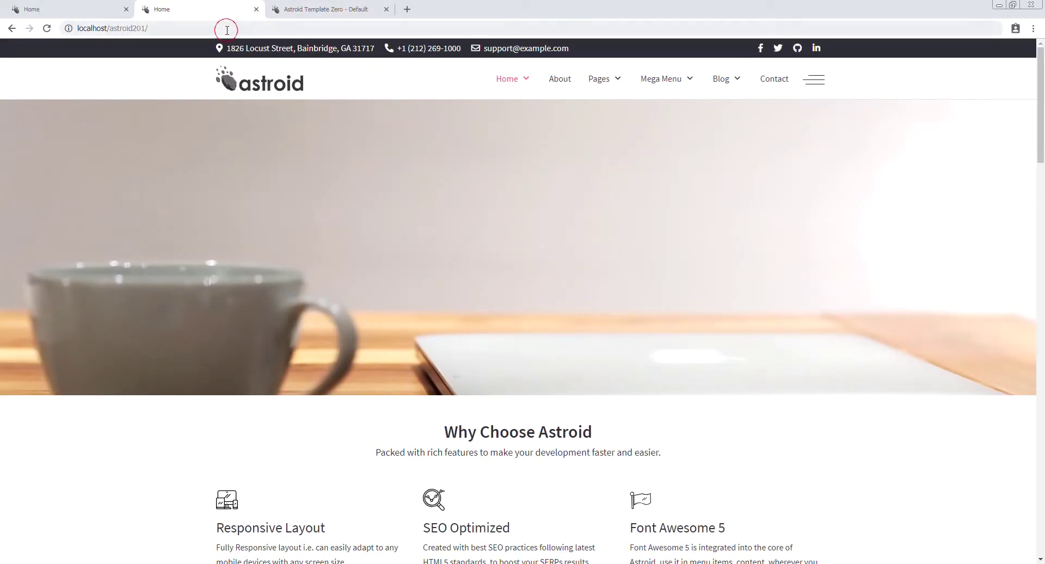
{"action": "left_click", "coordinate": [227, 30]}
{"action": "key", "text": "Return"}
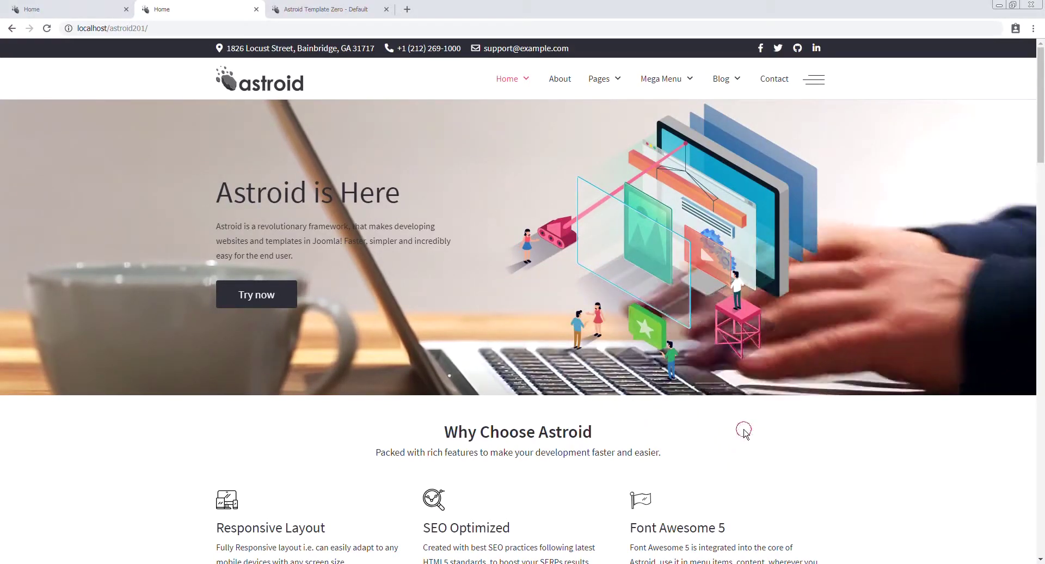
Step: Scroll past the animated cactus section down to the Get in touch form
{"action": "scroll", "coordinate": [667, 329], "scroll_direction": "down", "scroll_amount": 12}
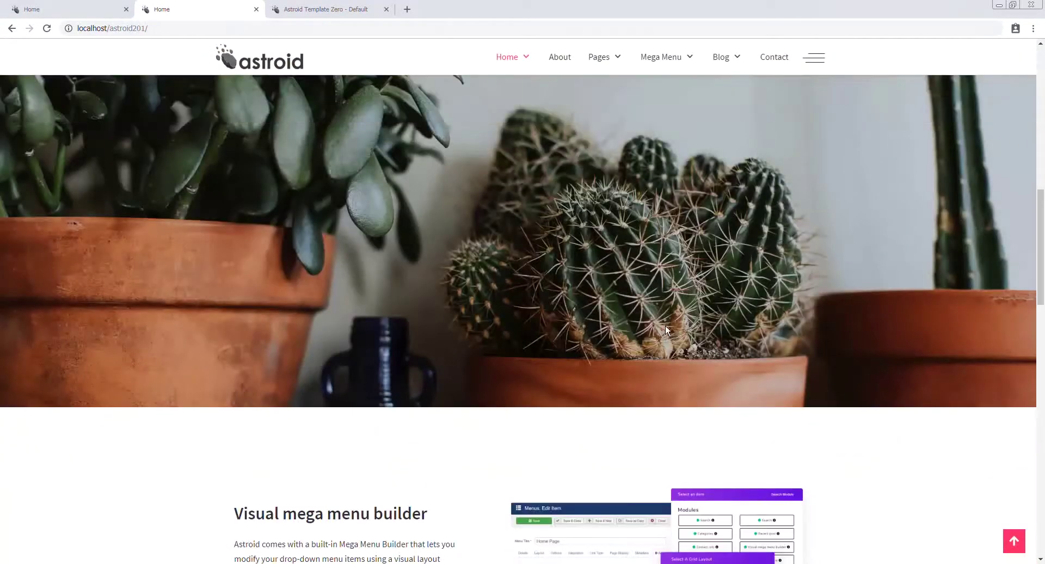
{"action": "scroll", "coordinate": [665, 325], "scroll_direction": "down", "scroll_amount": 1}
{"action": "scroll", "coordinate": [665, 326], "scroll_direction": "up", "scroll_amount": 2}
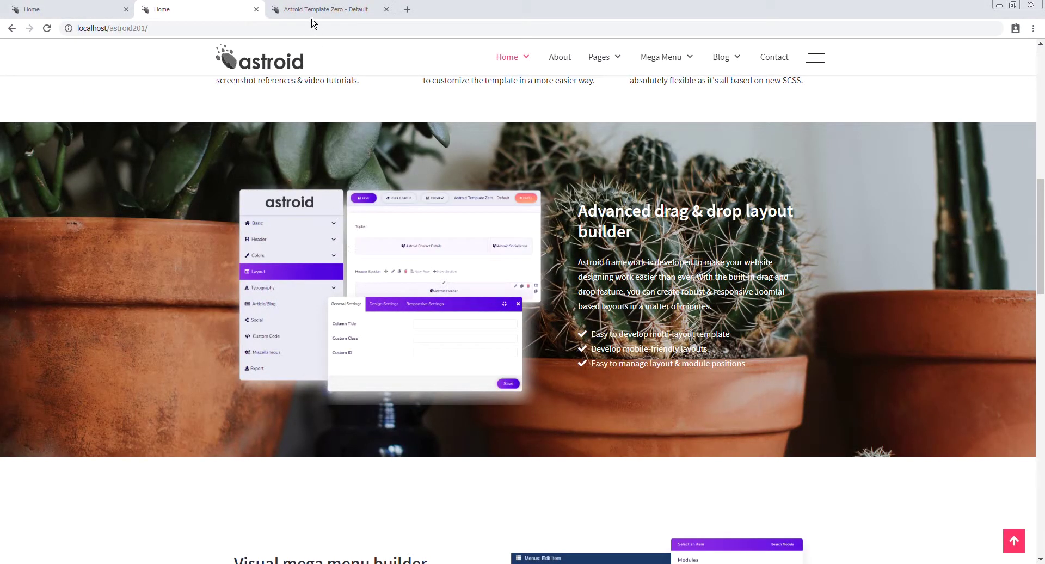
{"action": "scroll", "coordinate": [487, 288], "scroll_direction": "down", "scroll_amount": 3}
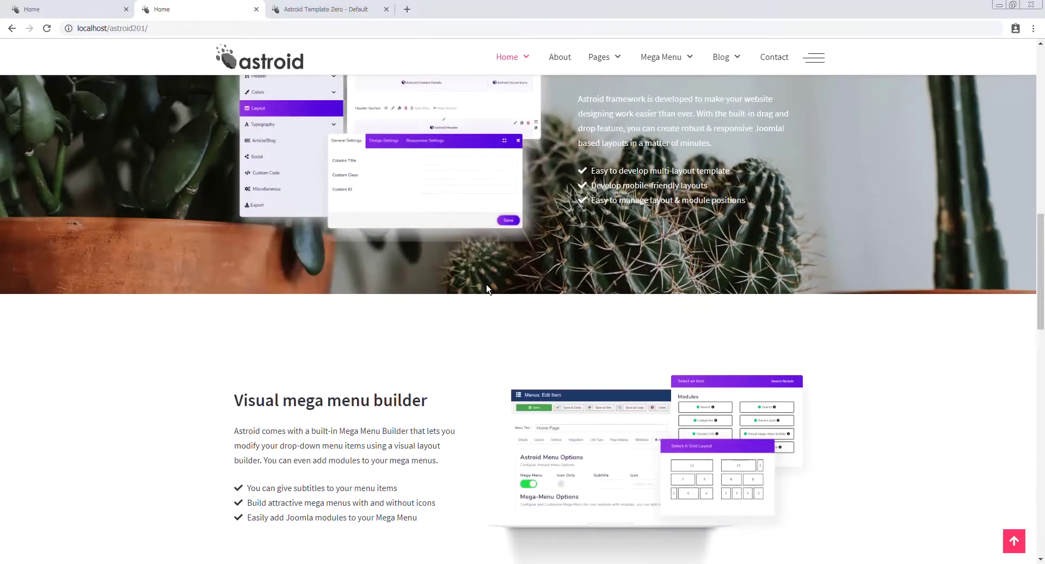
{"action": "scroll", "coordinate": [487, 288], "scroll_direction": "down", "scroll_amount": 16}
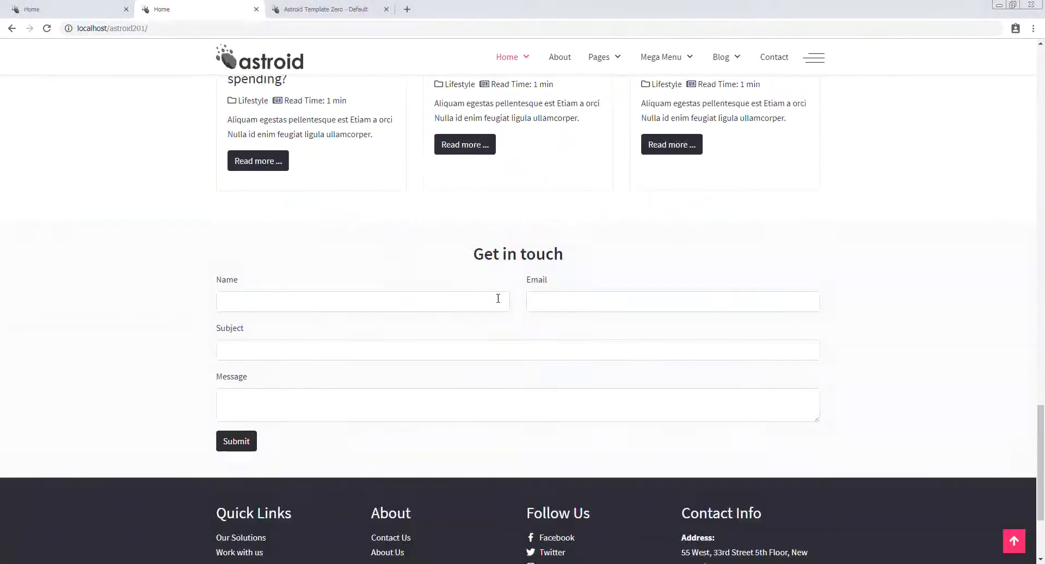
Step: Look over the sections in the layout editor, then go back to the front page's contact form
{"action": "scroll", "coordinate": [498, 298], "scroll_direction": "down", "scroll_amount": 2}
{"action": "left_click", "coordinate": [333, 9]}
{"action": "scroll", "coordinate": [509, 318], "scroll_direction": "down", "scroll_amount": 4}
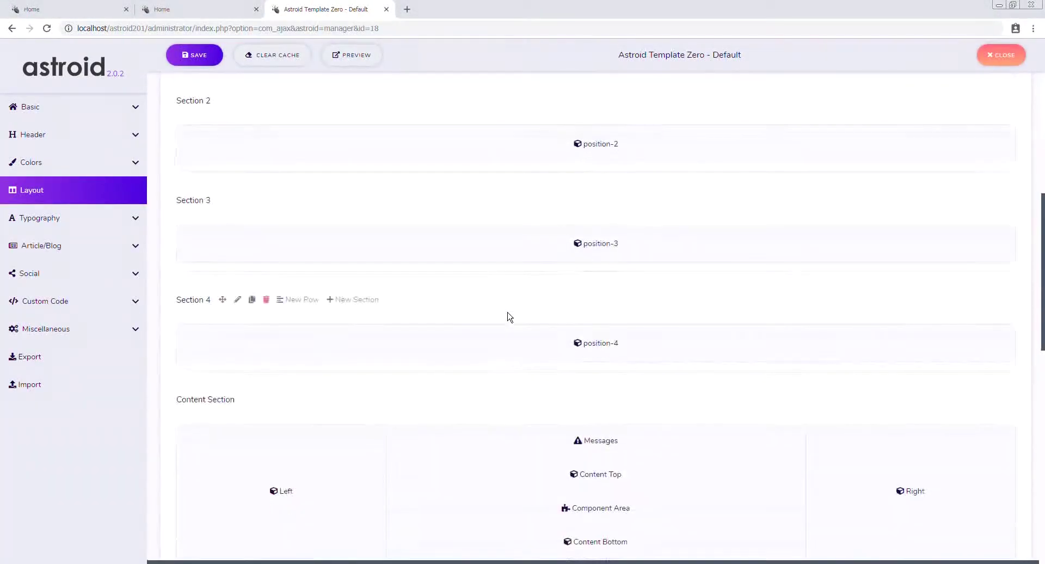
{"action": "scroll", "coordinate": [509, 317], "scroll_direction": "down", "scroll_amount": 5}
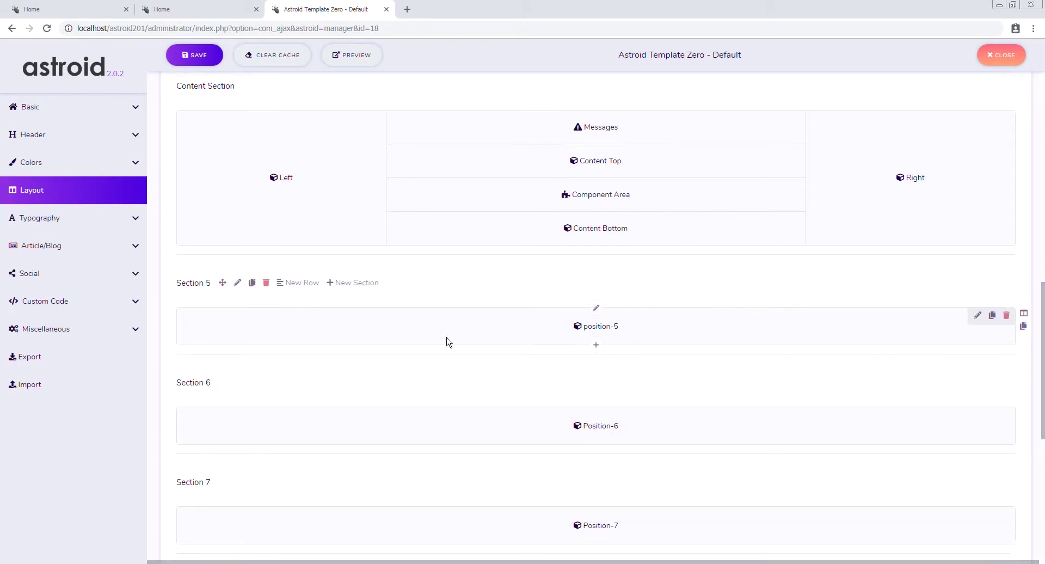
{"action": "scroll", "coordinate": [454, 335], "scroll_direction": "down", "scroll_amount": 3}
{"action": "scroll", "coordinate": [450, 328], "scroll_direction": "up", "scroll_amount": 1}
{"action": "key", "text": "ctrl+shift+Tab"}
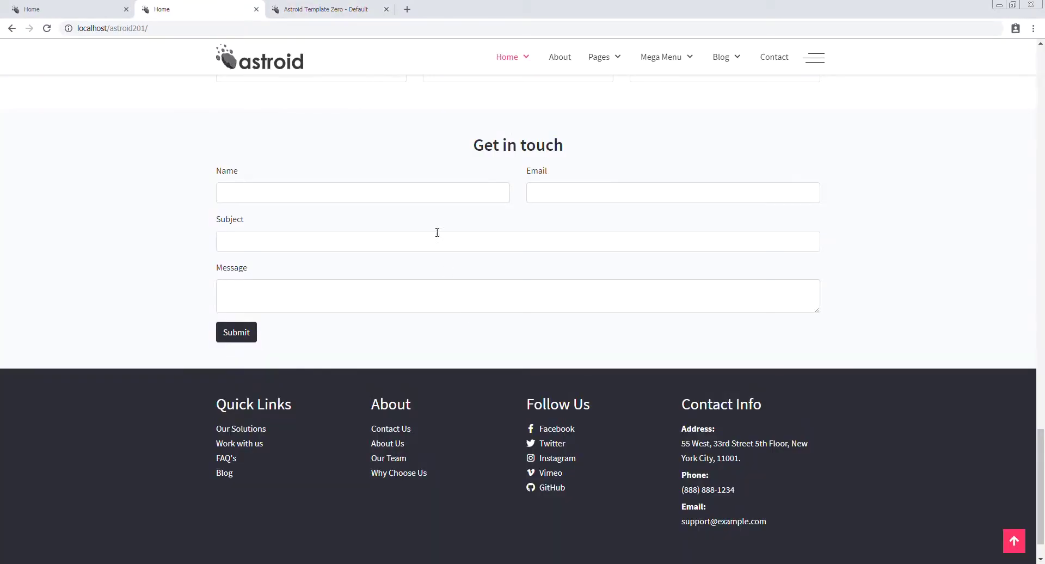
Step: Inspect the Get in touch form's markup to confirm it belongs to Section 5, then return to the layout editor
{"action": "right_click", "coordinate": [454, 154]}
{"action": "left_click", "coordinate": [494, 262]}
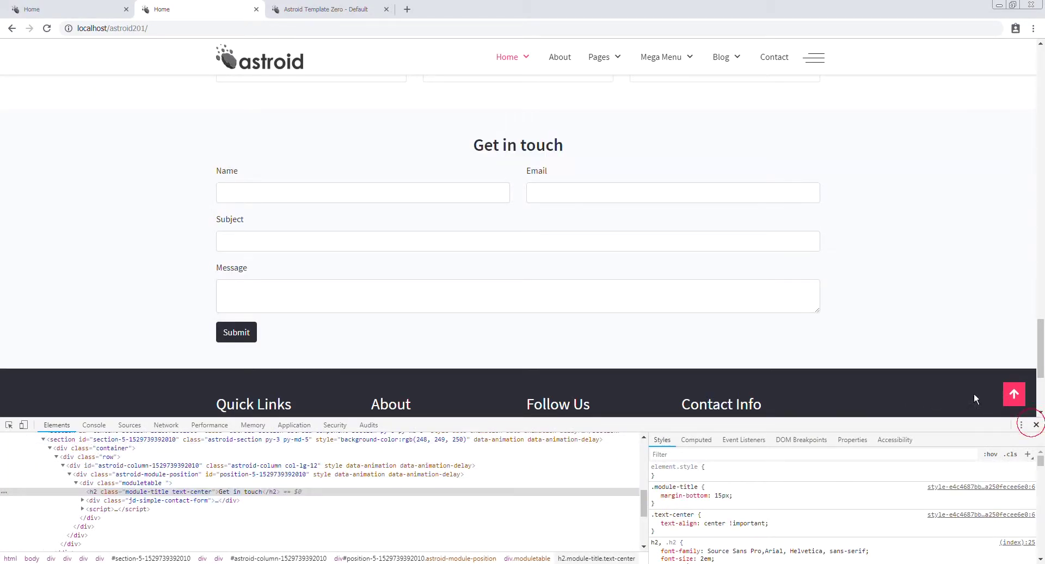
{"action": "left_click", "coordinate": [1035, 425]}
{"action": "left_click", "coordinate": [325, 10]}
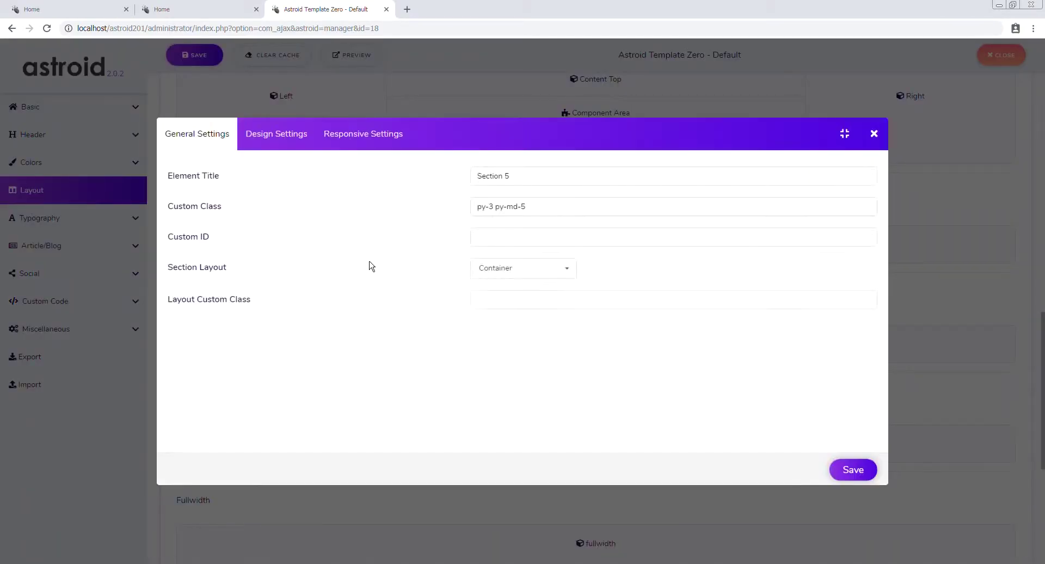
Step: Upload stars.mp4 and set it as Section 5's background video, then save the section
{"action": "left_click", "coordinate": [281, 145]}
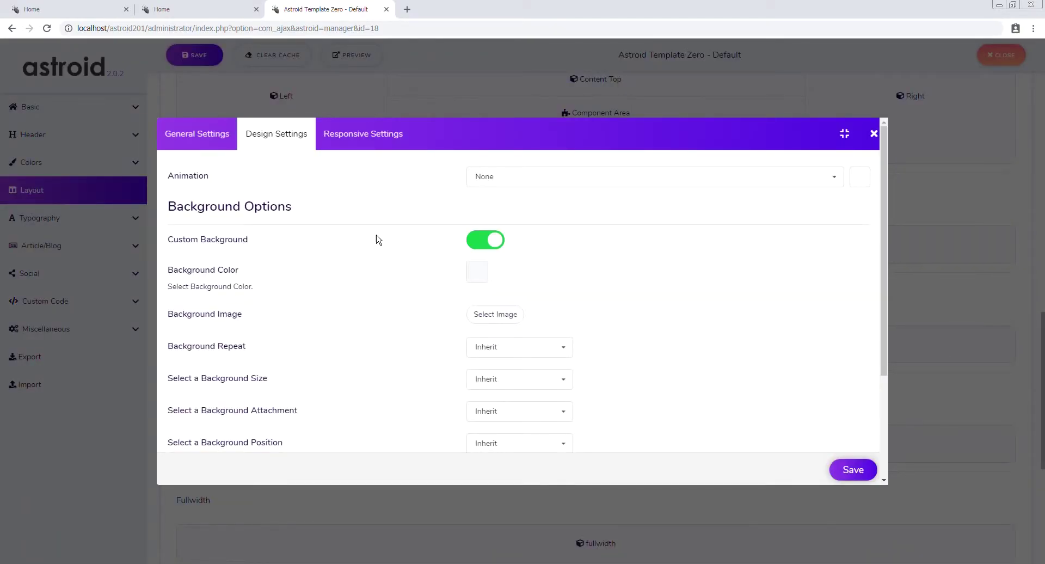
{"action": "scroll", "coordinate": [435, 272], "scroll_direction": "down", "scroll_amount": 3}
{"action": "left_click", "coordinate": [497, 326]}
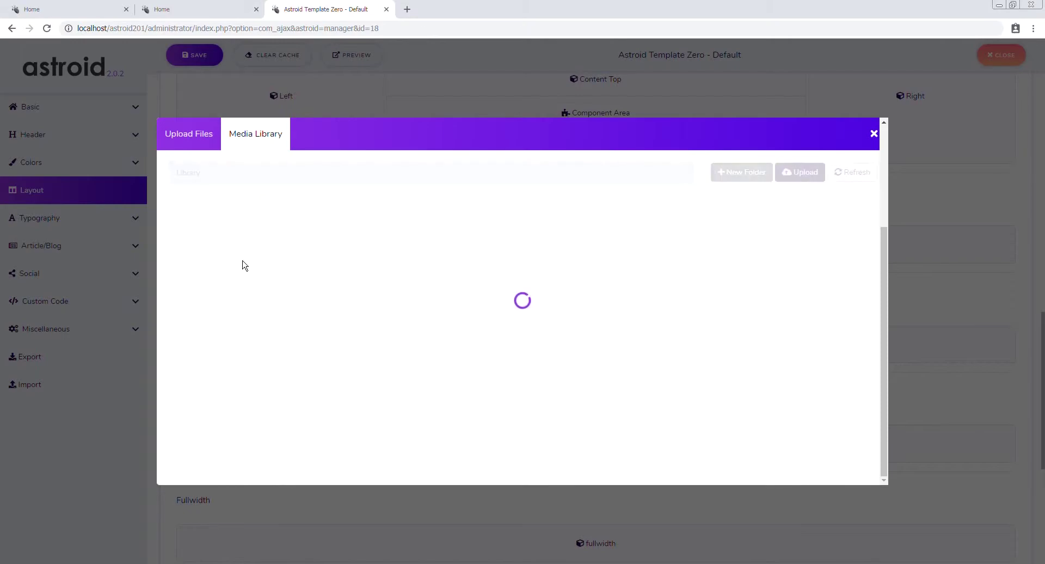
{"action": "left_click", "coordinate": [184, 136]}
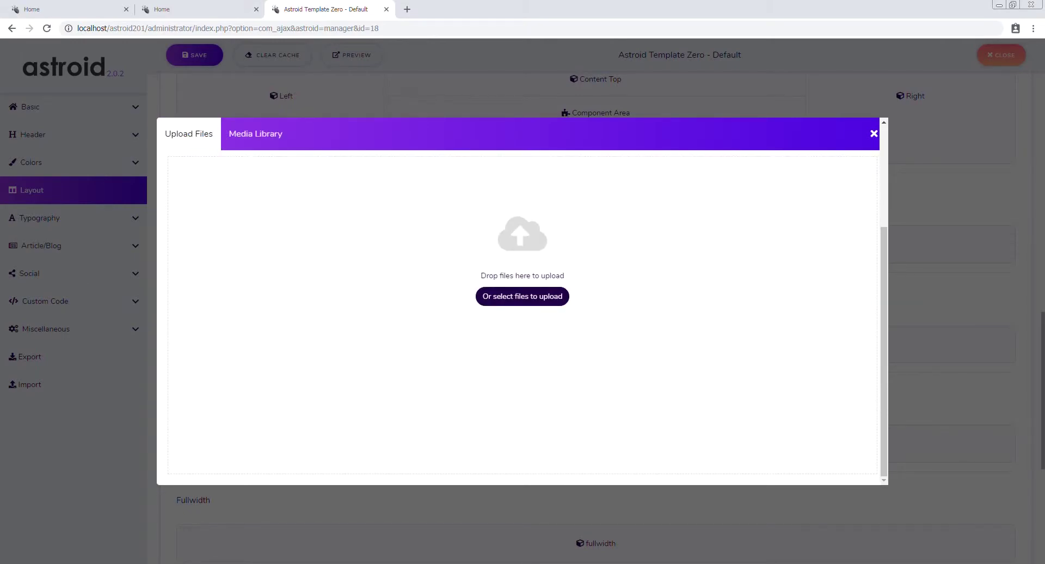
{"action": "left_click_drag", "start_coordinate": [430, 266], "coordinate": [436, 272]}
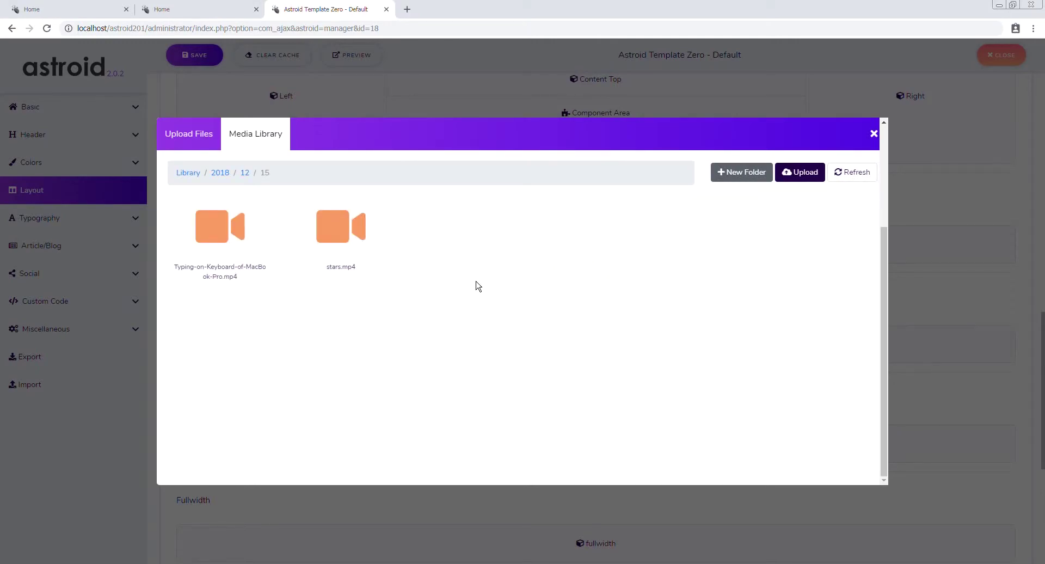
{"action": "left_click", "coordinate": [345, 223]}
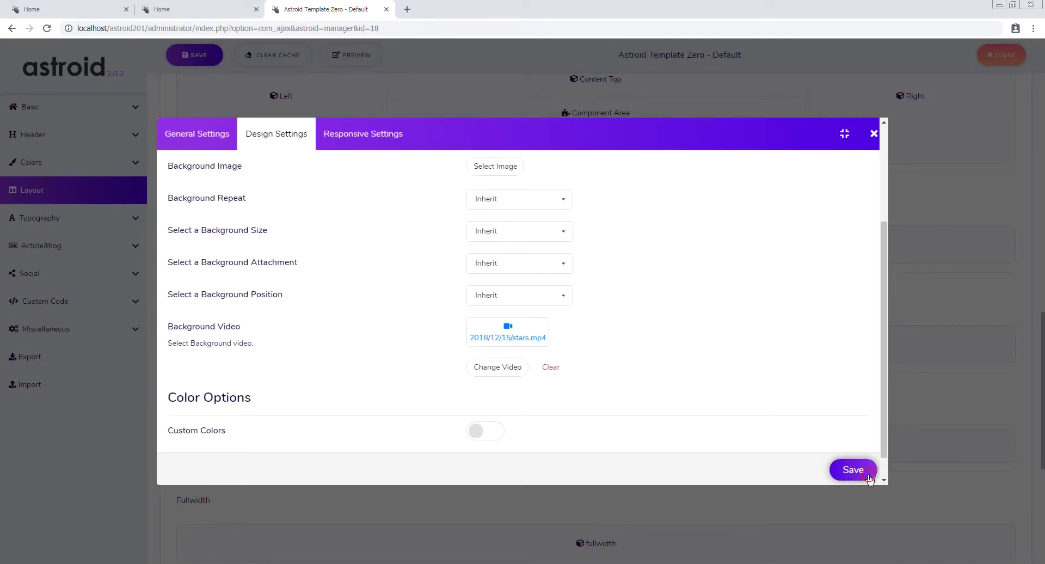
{"action": "key", "text": "Escape"}
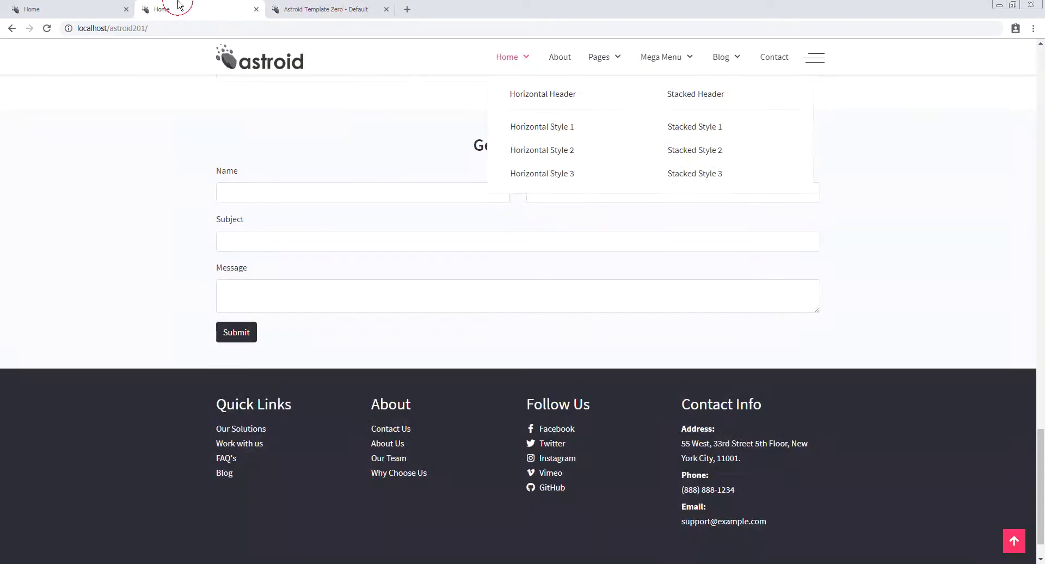
Step: View the starry video behind the contact form on the front page, then return to the layout editor
{"action": "left_click", "coordinate": [180, 9]}
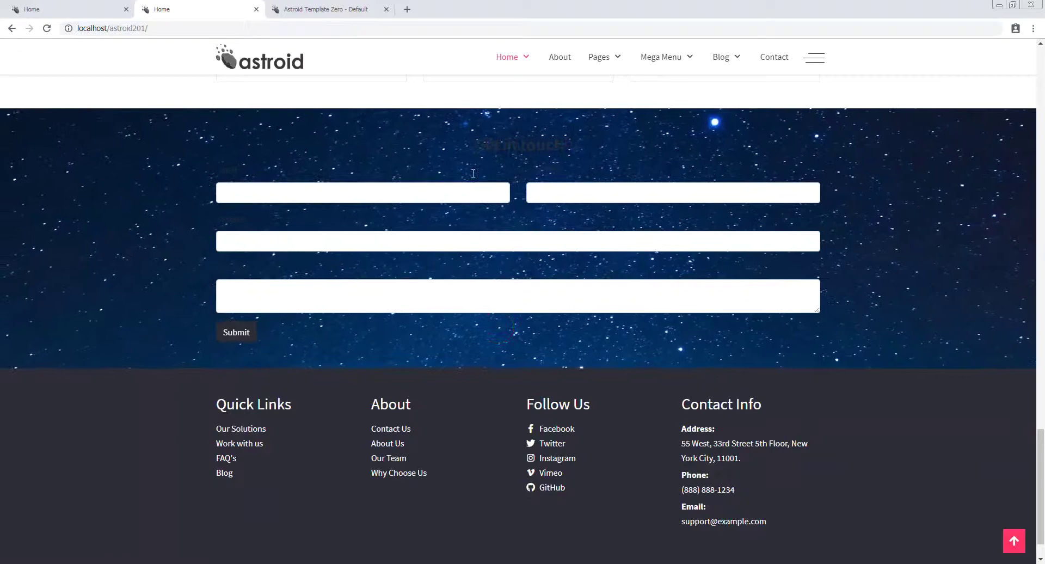
{"action": "key", "text": "ctrl+Tab"}
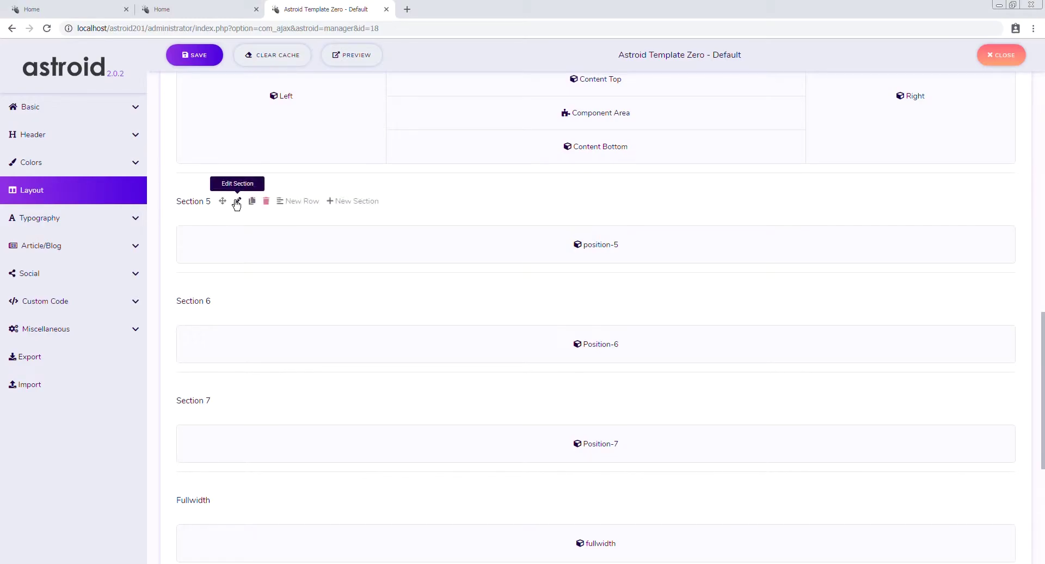
Step: Compare the front page's contact section with the layout editor, scrolling down to Section 5
{"action": "scroll", "coordinate": [473, 238], "scroll_direction": "up", "scroll_amount": 15}
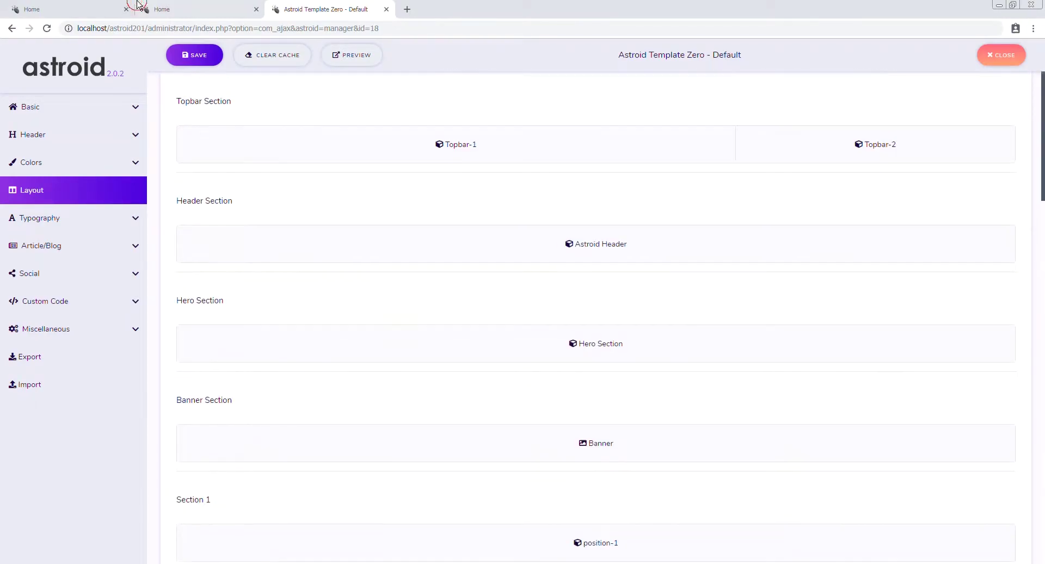
{"action": "key", "text": "ctrl+shift+Tab"}
{"action": "scroll", "coordinate": [386, 237], "scroll_direction": "up", "scroll_amount": 20}
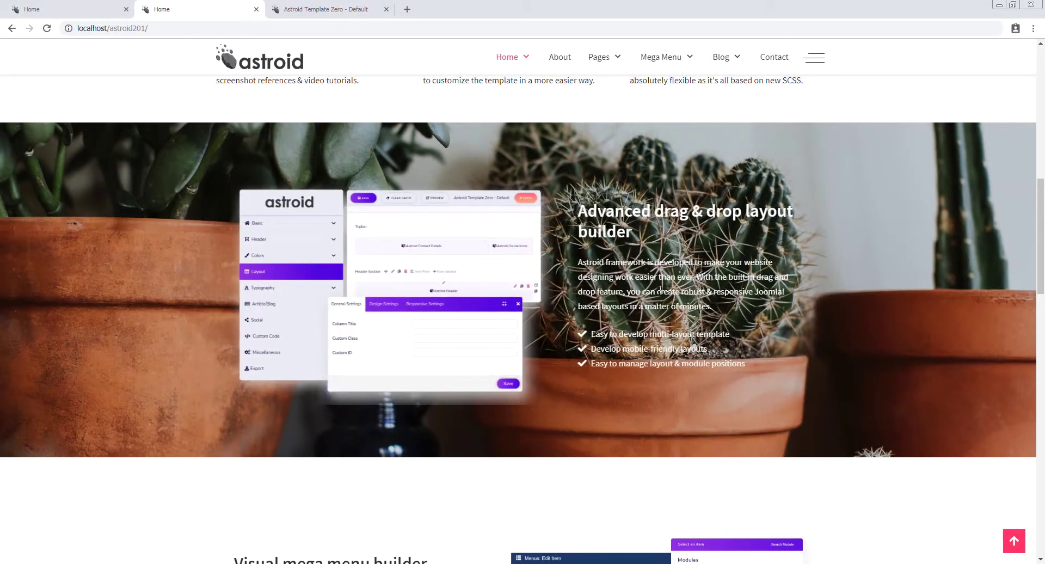
{"action": "scroll", "coordinate": [589, 314], "scroll_direction": "down", "scroll_amount": 1}
{"action": "scroll", "coordinate": [489, 300], "scroll_direction": "down", "scroll_amount": 15}
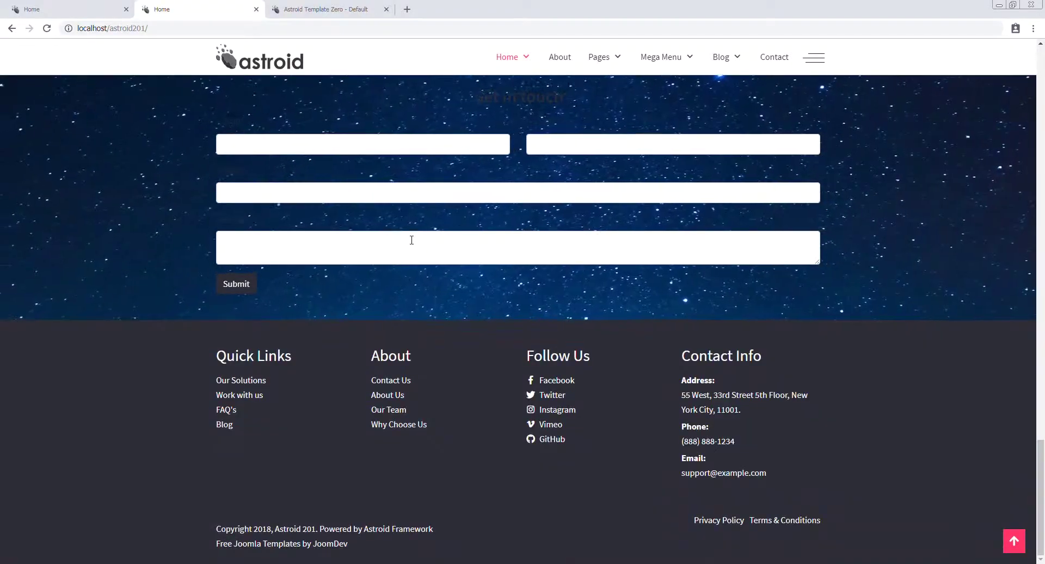
{"action": "scroll", "coordinate": [514, 321], "scroll_direction": "up", "scroll_amount": 3}
{"action": "left_click", "coordinate": [338, 10]}
{"action": "scroll", "coordinate": [412, 334], "scroll_direction": "down", "scroll_amount": 2}
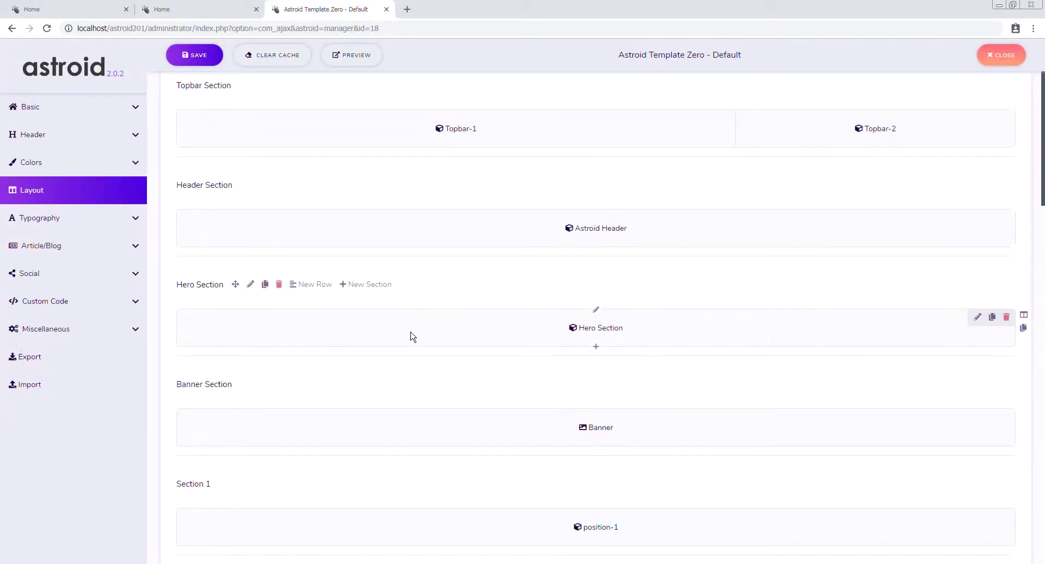
{"action": "scroll", "coordinate": [415, 332], "scroll_direction": "down", "scroll_amount": 5}
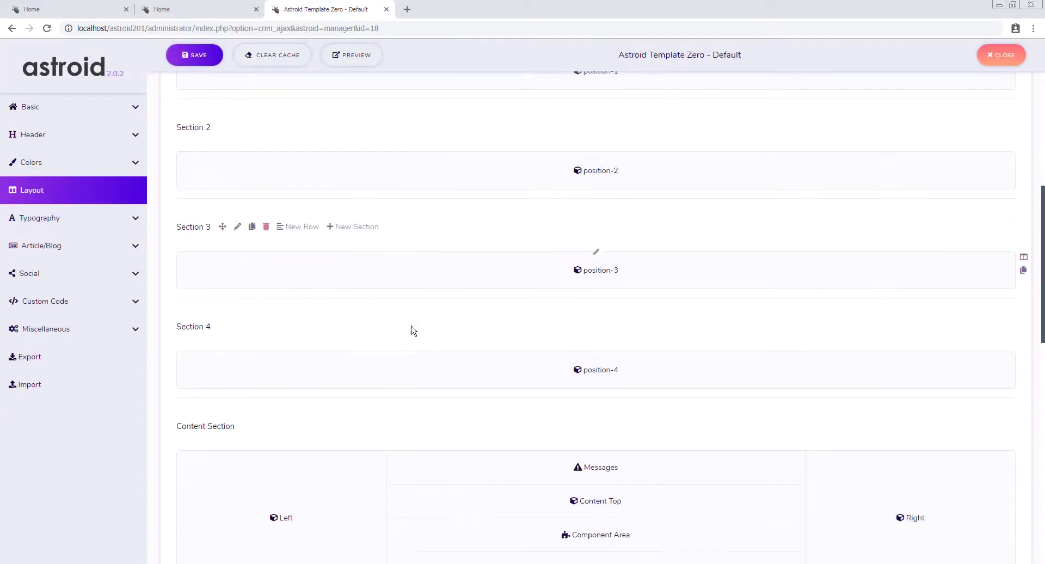
{"action": "scroll", "coordinate": [413, 331], "scroll_direction": "down", "scroll_amount": 7}
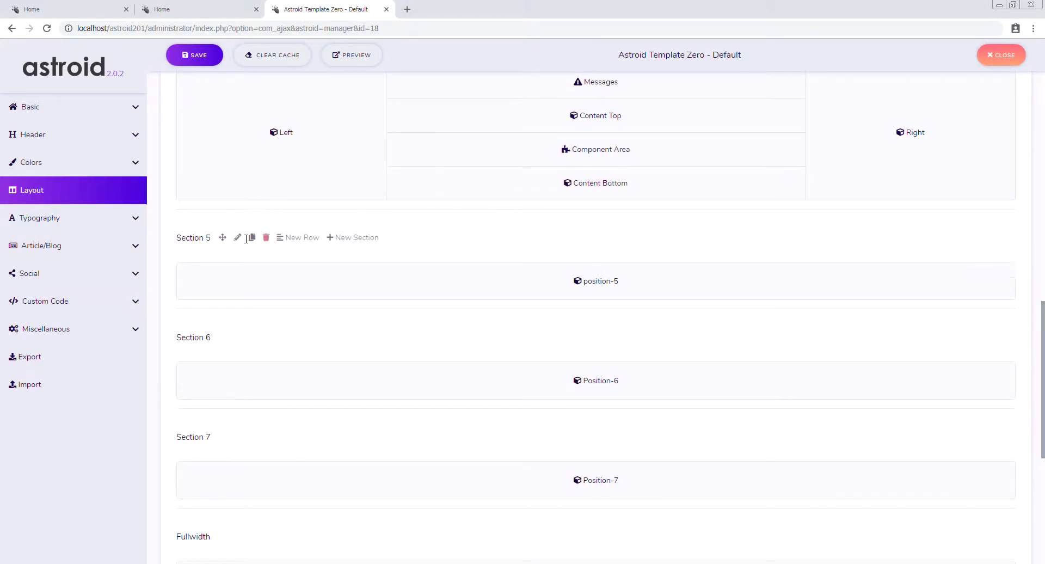
Step: Enable custom colours on the position-5 column with white rgb(255,255,255) text and save
{"action": "left_click", "coordinate": [599, 264]}
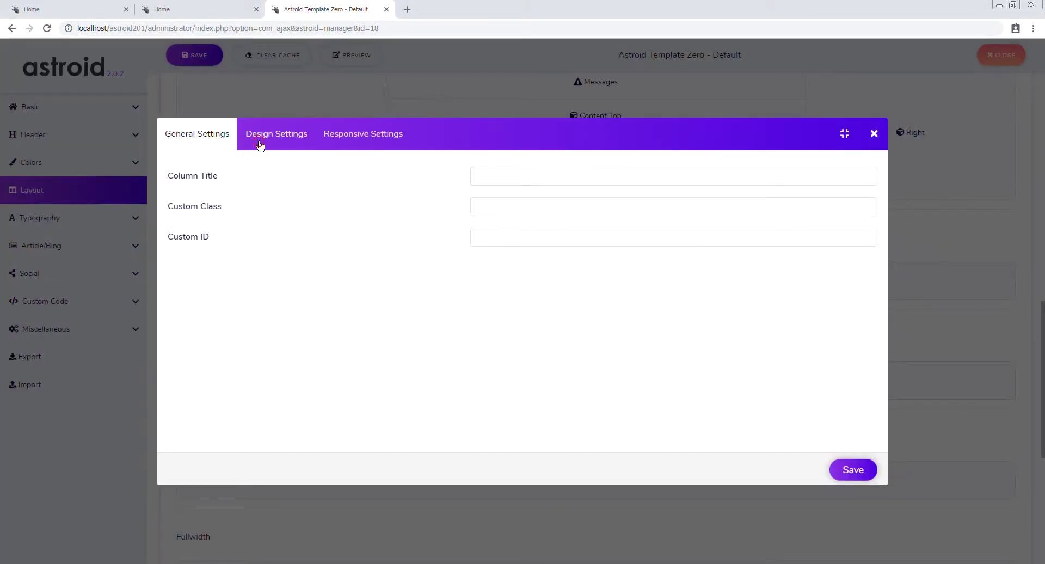
{"action": "left_click", "coordinate": [260, 146]}
{"action": "scroll", "coordinate": [410, 317], "scroll_direction": "down", "scroll_amount": 5}
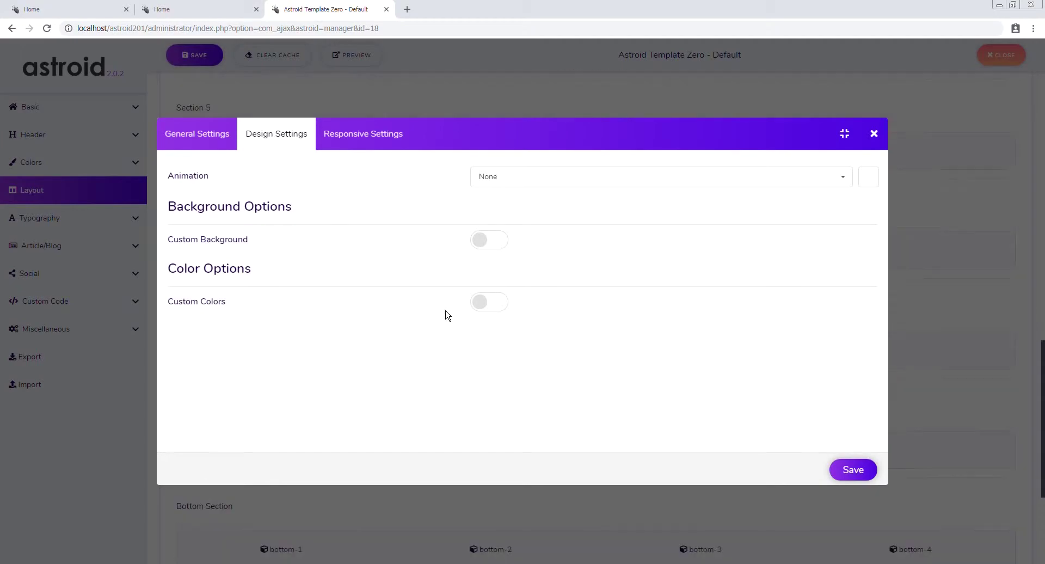
{"action": "left_click", "coordinate": [499, 309]}
{"action": "left_click", "coordinate": [483, 331]}
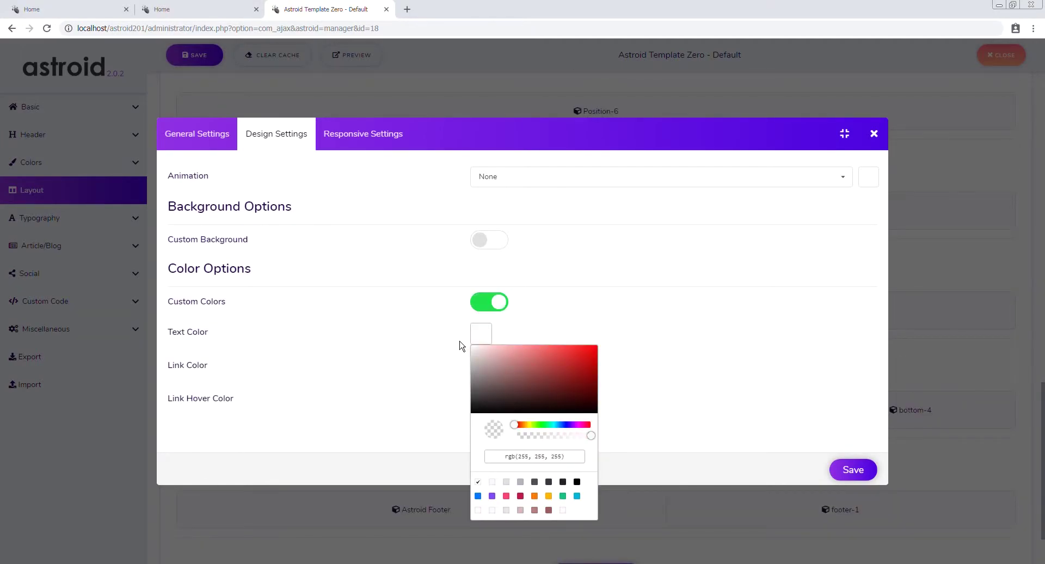
{"action": "left_click", "coordinate": [833, 475]}
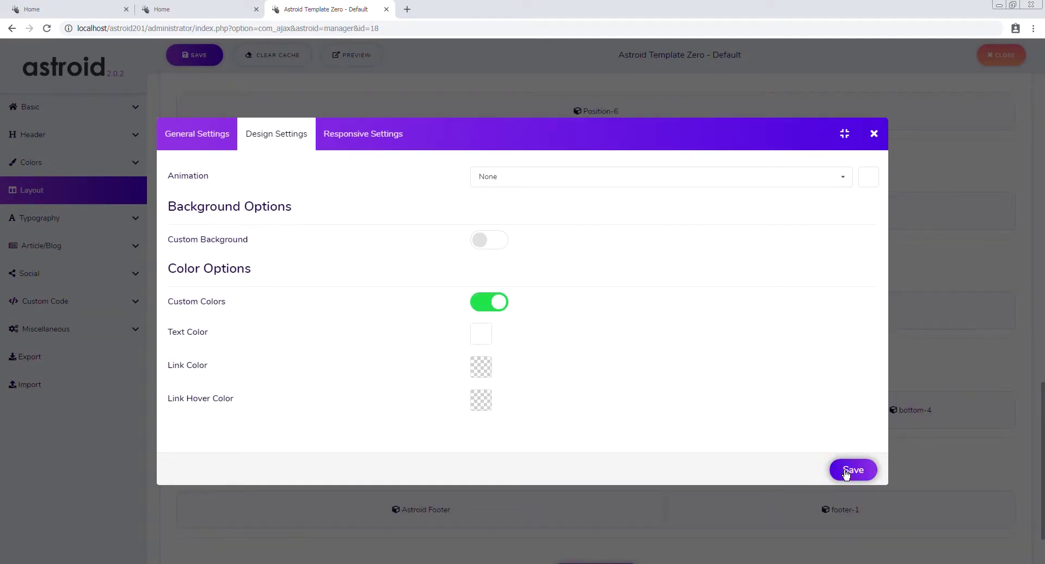
{"action": "left_click", "coordinate": [849, 470]}
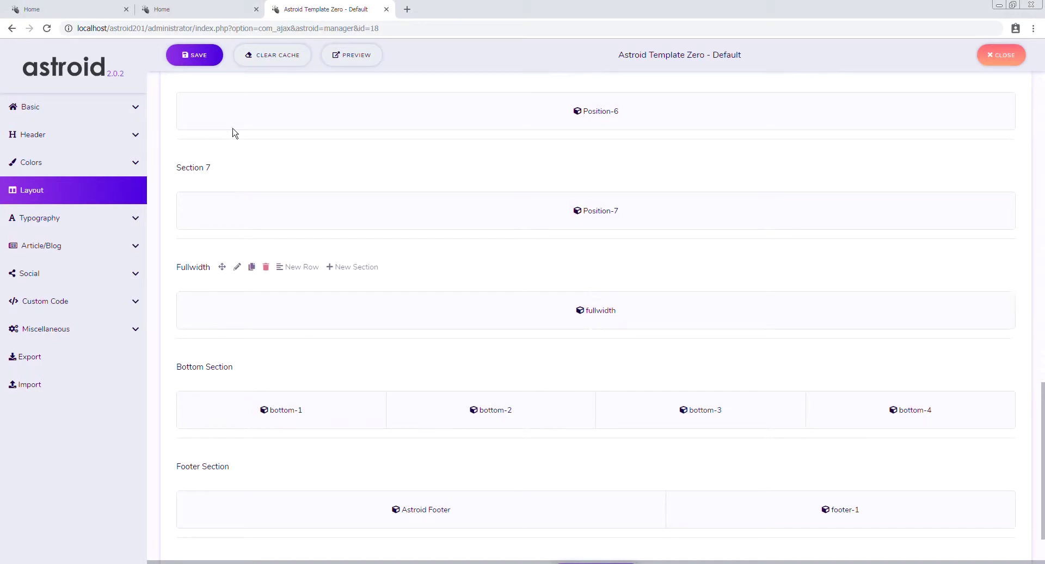
Step: Reload the homepage and scroll to the Get in touch section's white heading and labels over the stars
{"action": "left_click", "coordinate": [191, 7]}
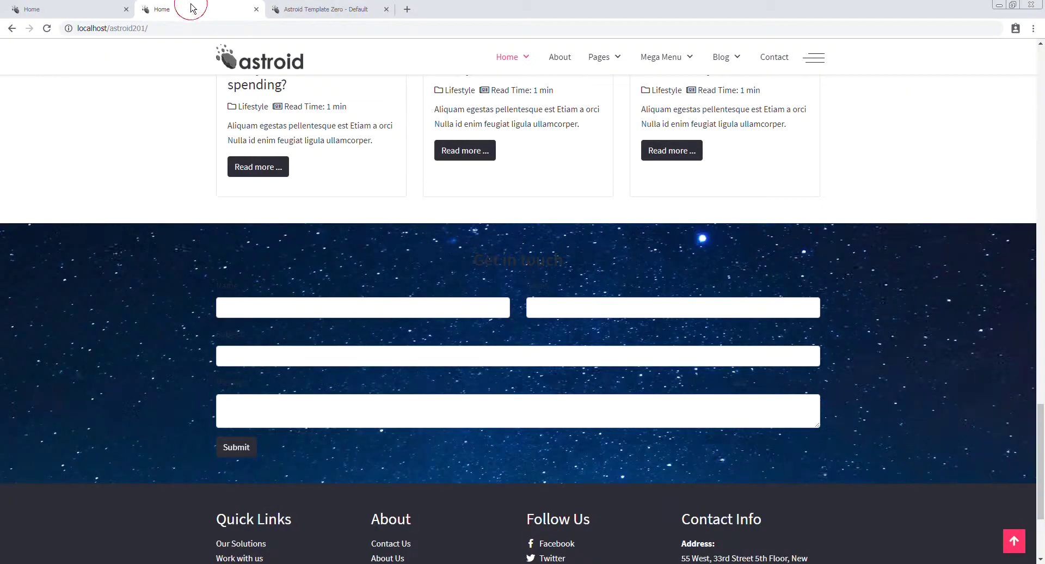
{"action": "left_click", "coordinate": [47, 29]}
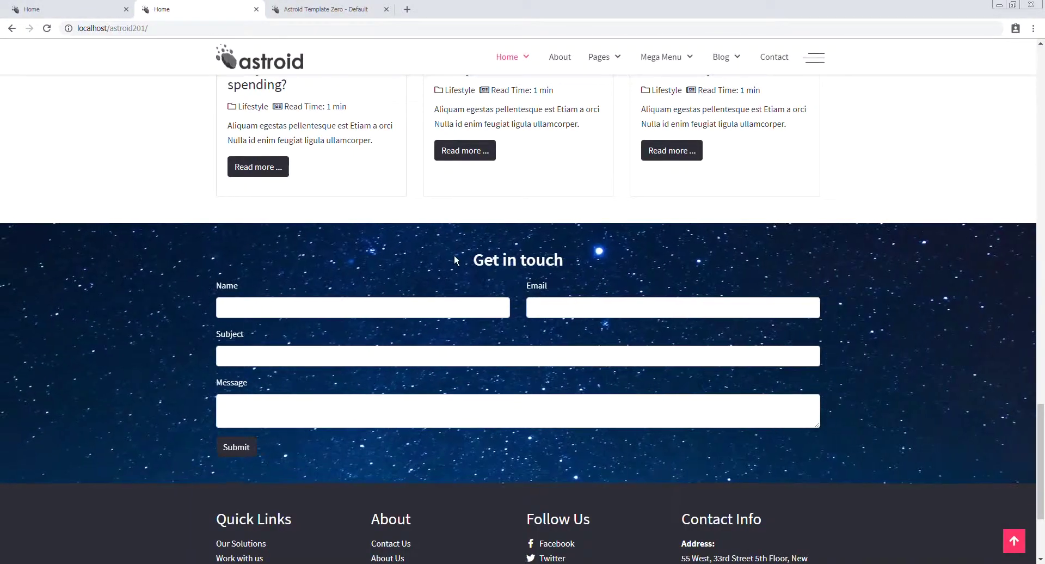
{"action": "scroll", "coordinate": [550, 355], "scroll_direction": "up", "scroll_amount": 12}
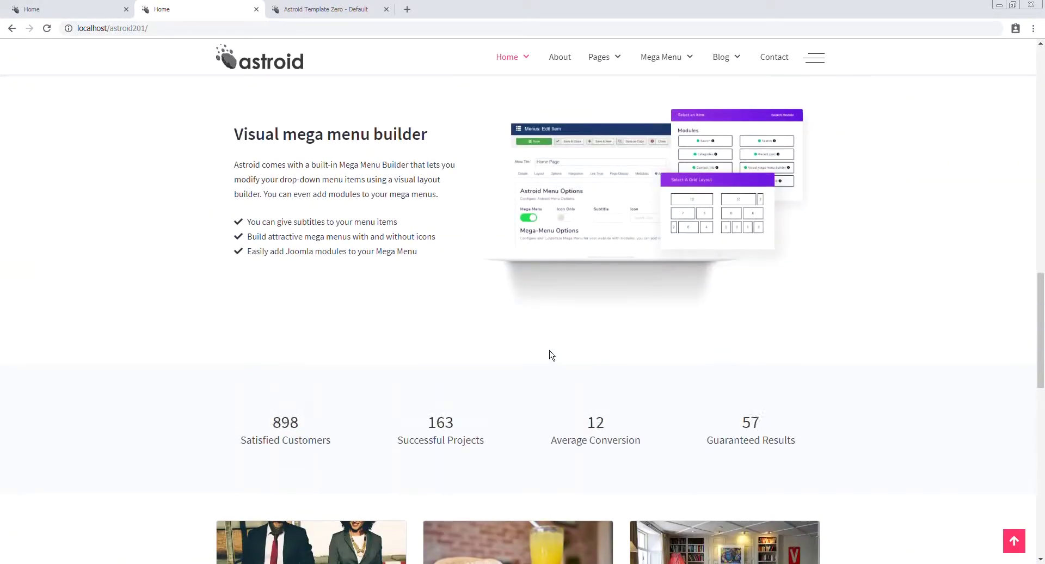
{"action": "scroll", "coordinate": [550, 353], "scroll_direction": "up", "scroll_amount": 5}
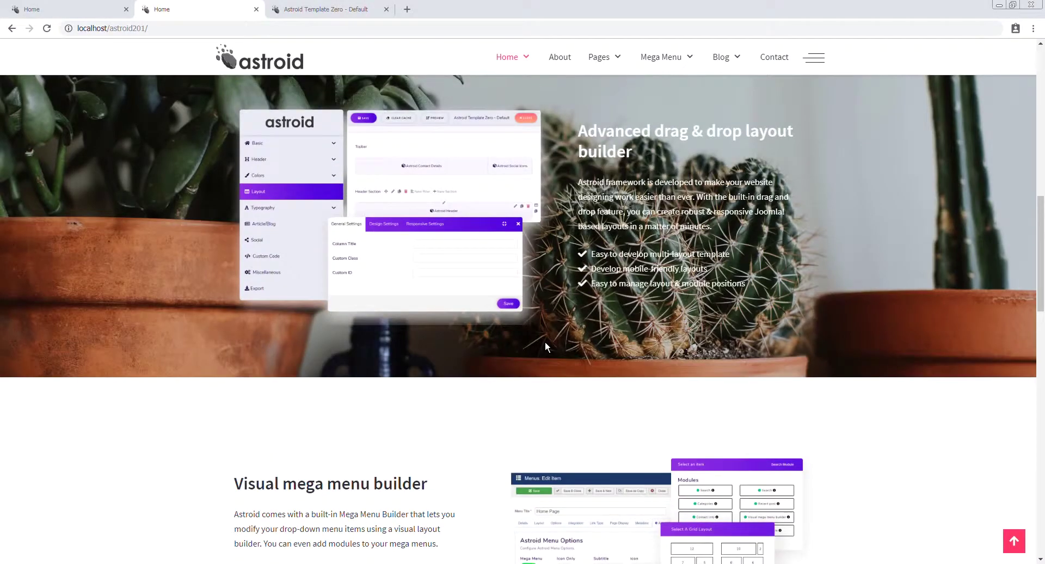
{"action": "scroll", "coordinate": [545, 342], "scroll_direction": "up", "scroll_amount": 7}
{"action": "scroll", "coordinate": [547, 347], "scroll_direction": "up", "scroll_amount": 6}
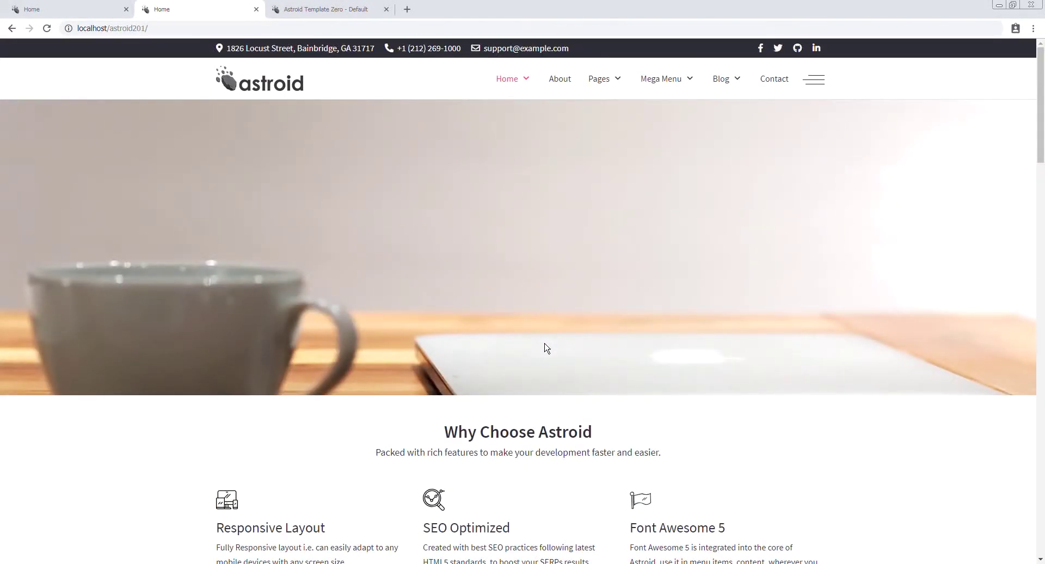
{"action": "scroll", "coordinate": [532, 360], "scroll_direction": "down", "scroll_amount": 10}
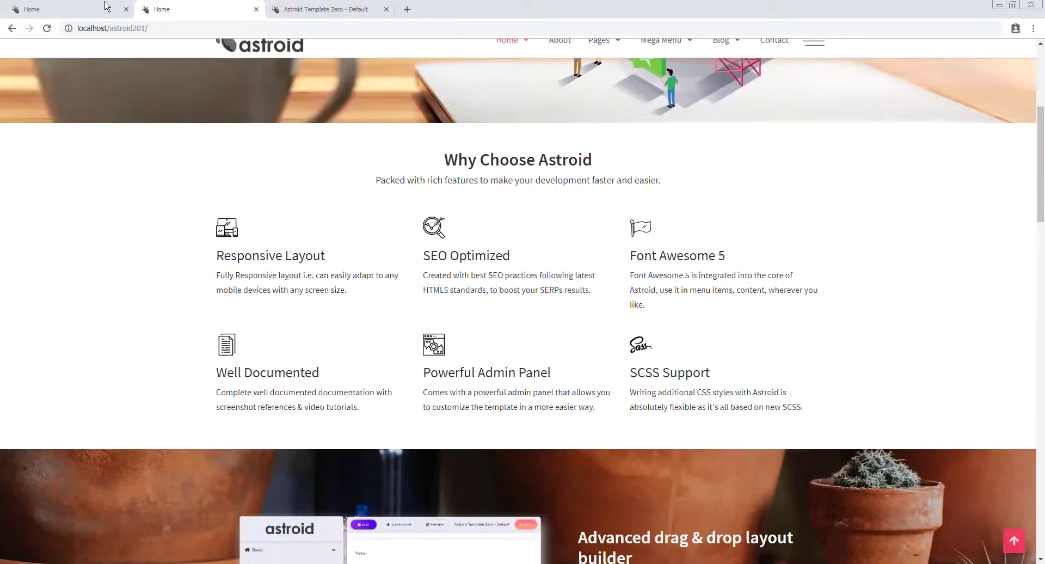
{"action": "key", "text": "ctrl+Page_Up"}
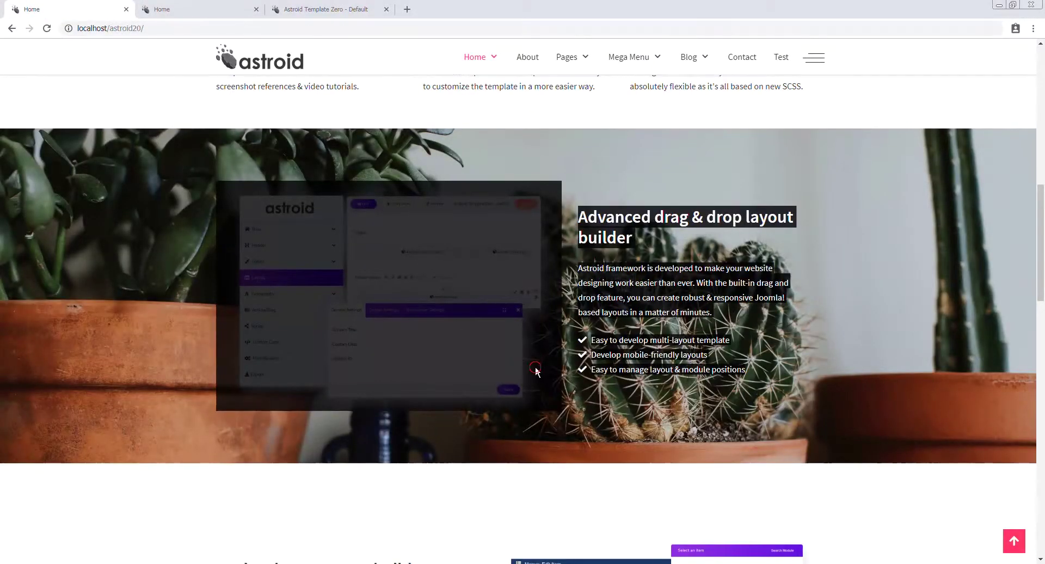
{"action": "scroll", "coordinate": [598, 380], "scroll_direction": "down", "scroll_amount": 4}
{"action": "scroll", "coordinate": [369, 341], "scroll_direction": "down", "scroll_amount": 15}
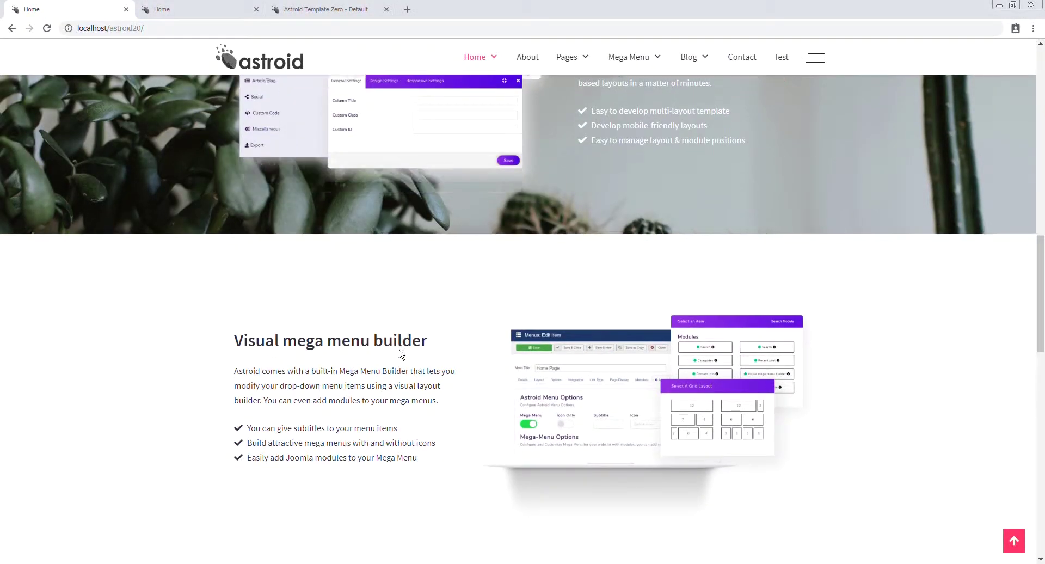
{"action": "scroll", "coordinate": [427, 357], "scroll_direction": "up", "scroll_amount": 2}
{"action": "scroll", "coordinate": [479, 371], "scroll_direction": "up", "scroll_amount": 10}
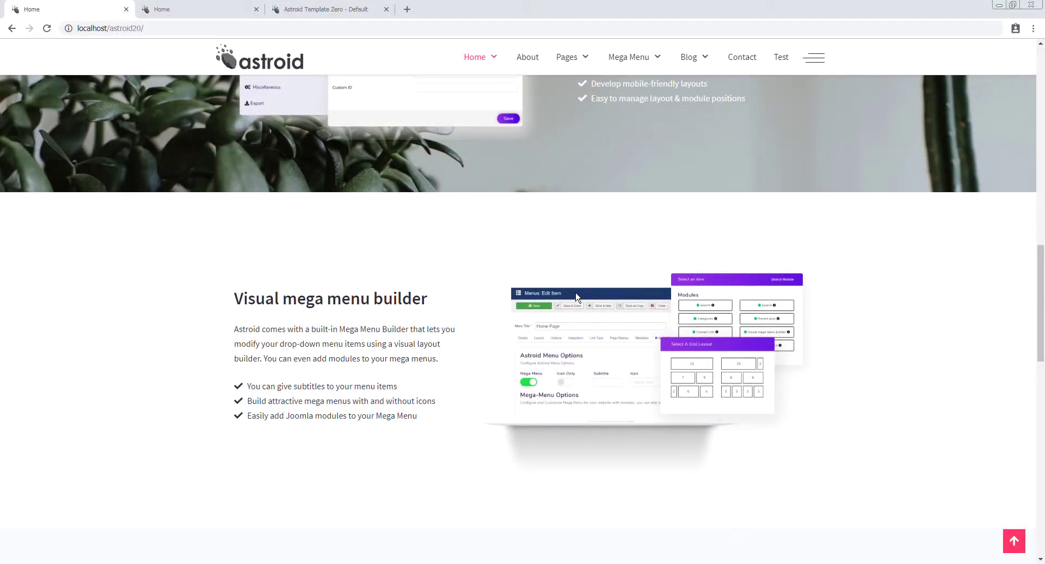
{"action": "scroll", "coordinate": [577, 297], "scroll_direction": "up", "scroll_amount": 2}
{"action": "scroll", "coordinate": [578, 297], "scroll_direction": "up", "scroll_amount": 2}
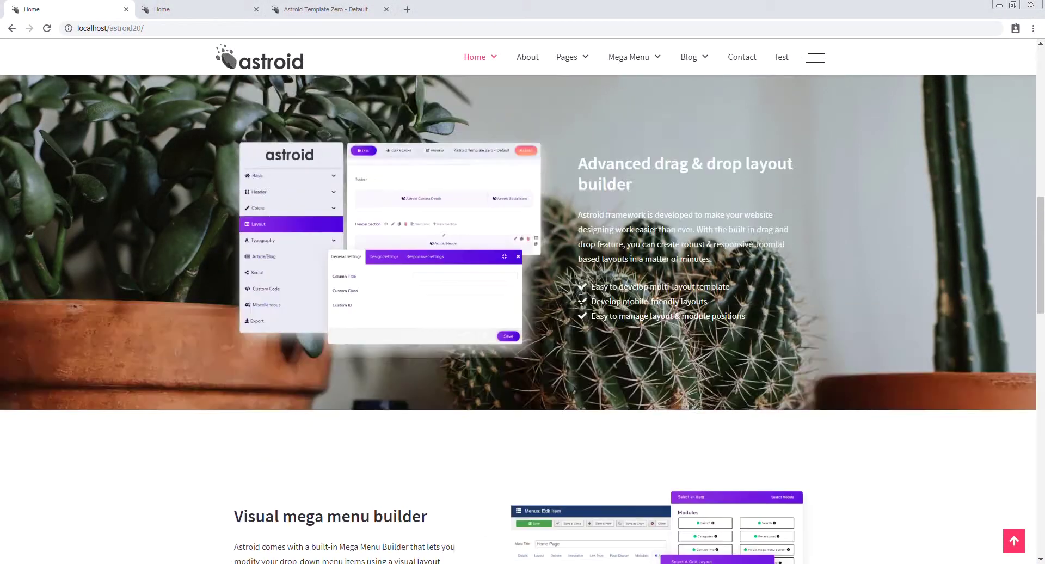
{"action": "scroll", "coordinate": [581, 299], "scroll_direction": "up", "scroll_amount": 1}
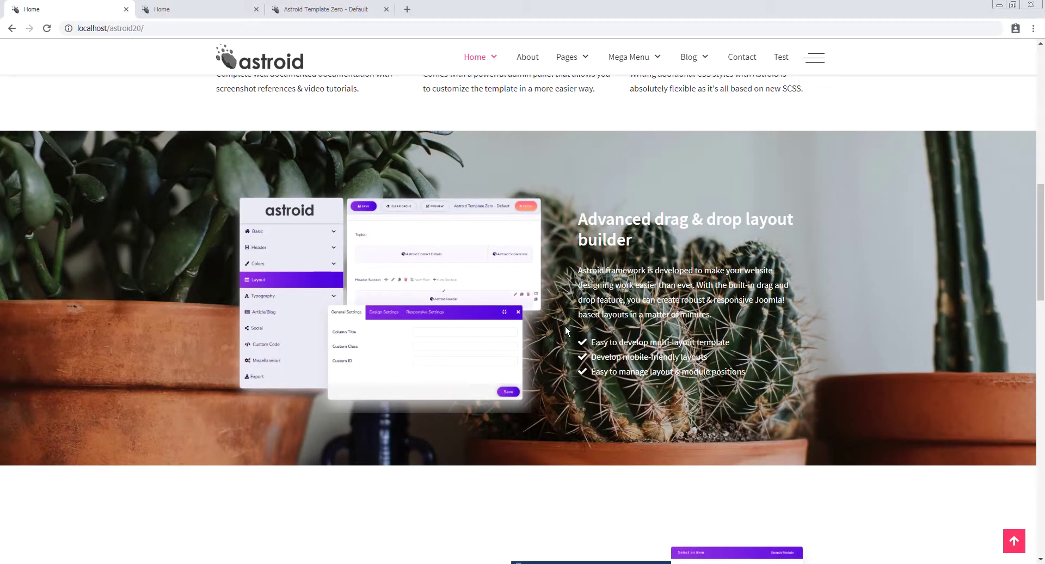
{"action": "scroll", "coordinate": [564, 327], "scroll_direction": "up", "scroll_amount": 5}
{"action": "left_click", "coordinate": [202, 6]}
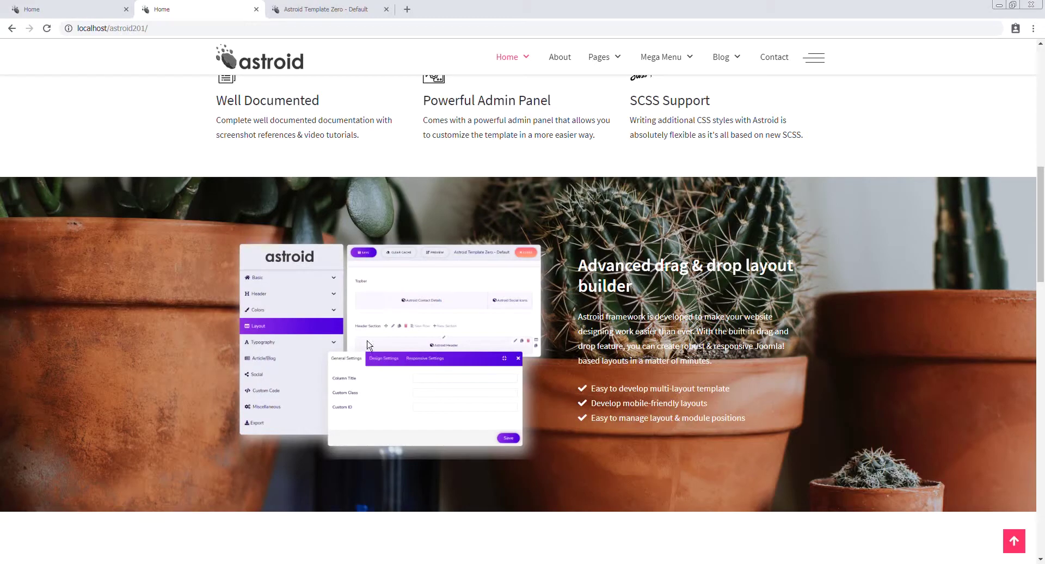
{"action": "left_click", "coordinate": [302, 7]}
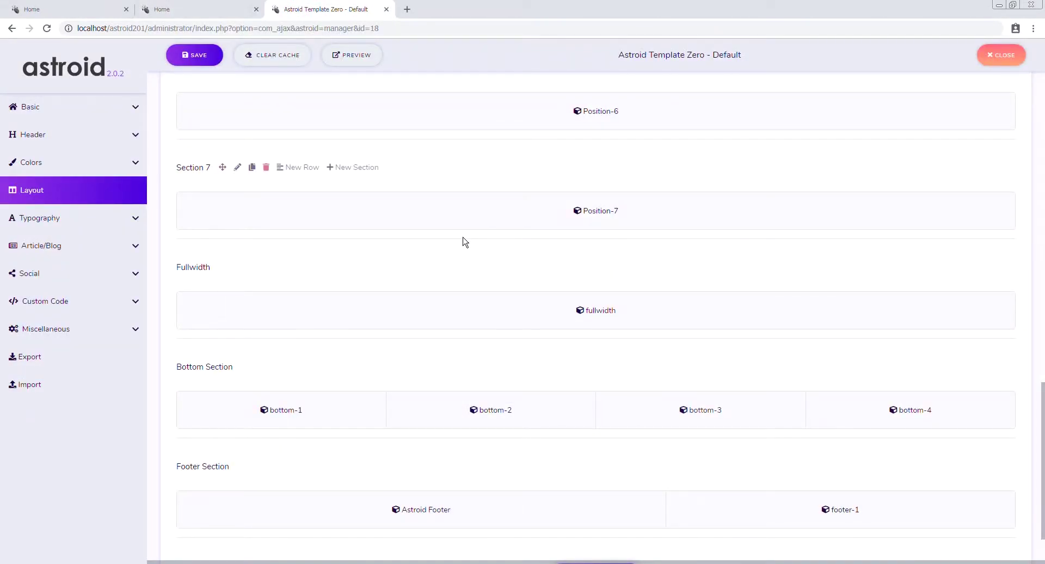
{"action": "scroll", "coordinate": [338, 245], "scroll_direction": "up", "scroll_amount": 3}
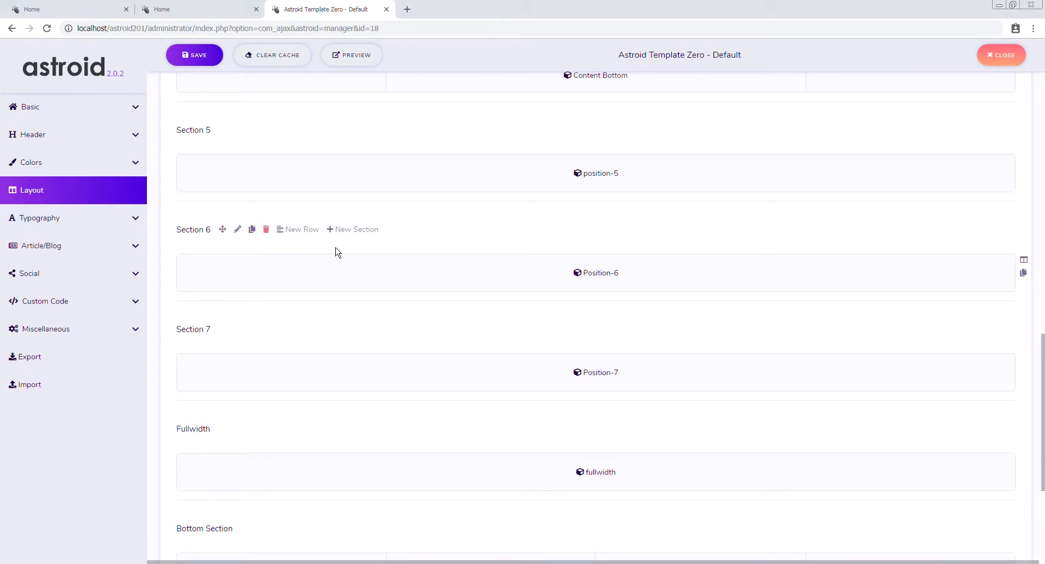
{"action": "left_click", "coordinate": [149, 5]}
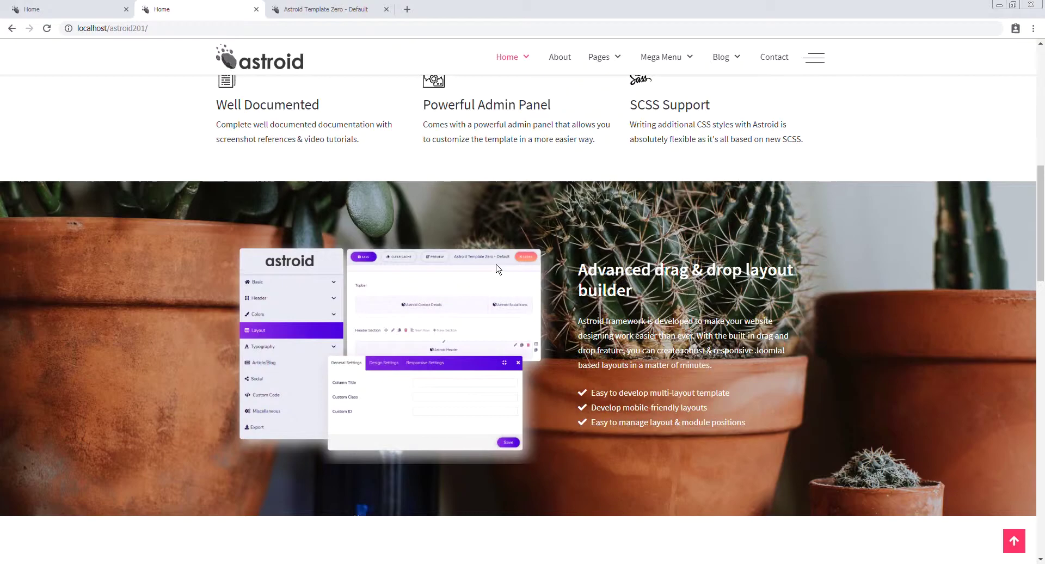
{"action": "scroll", "coordinate": [496, 268], "scroll_direction": "up", "scroll_amount": 5}
{"action": "scroll", "coordinate": [519, 287], "scroll_direction": "up", "scroll_amount": 5}
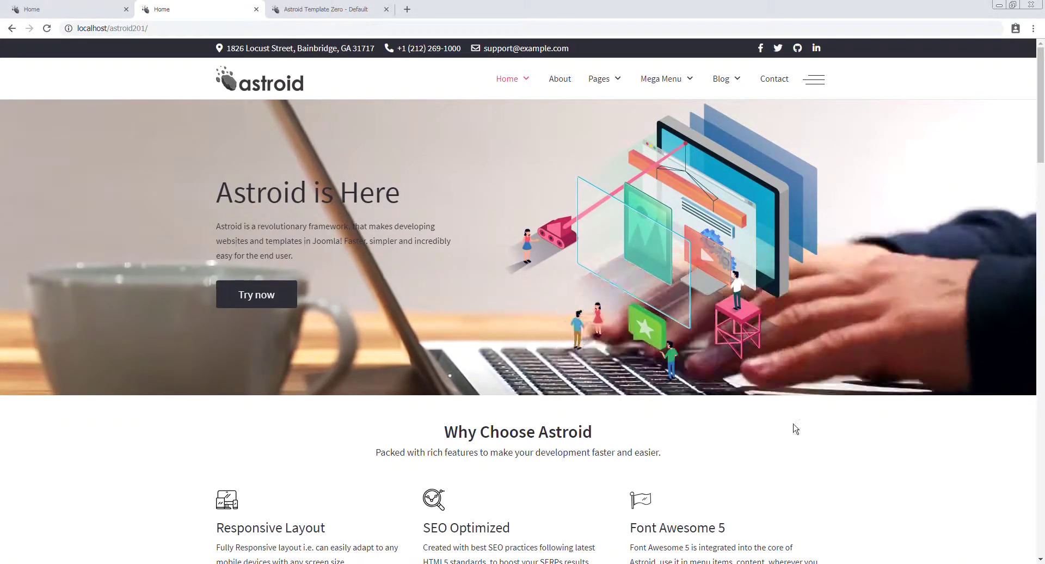
{"action": "scroll", "coordinate": [793, 426], "scroll_direction": "down", "scroll_amount": 7}
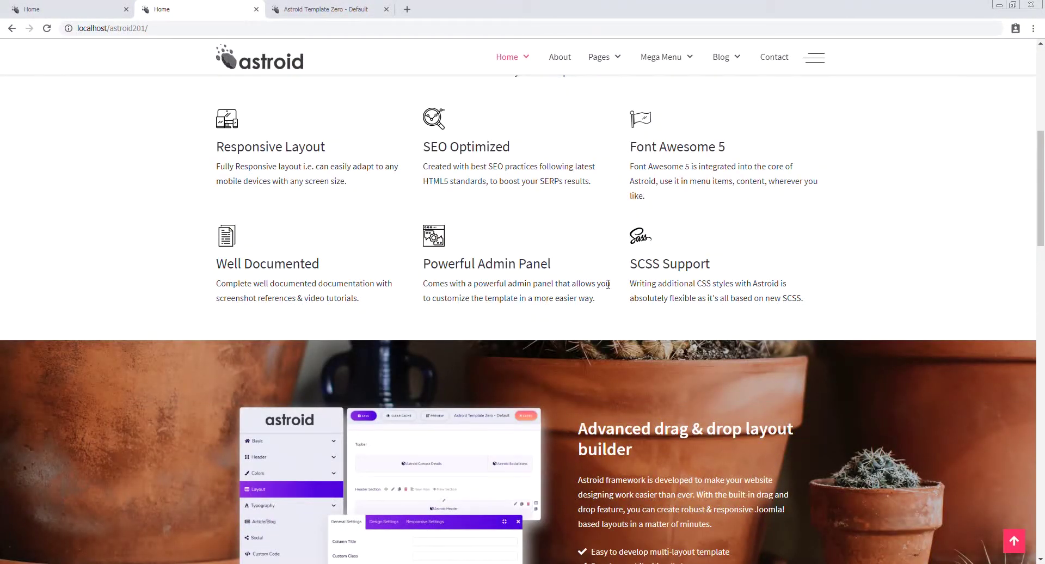